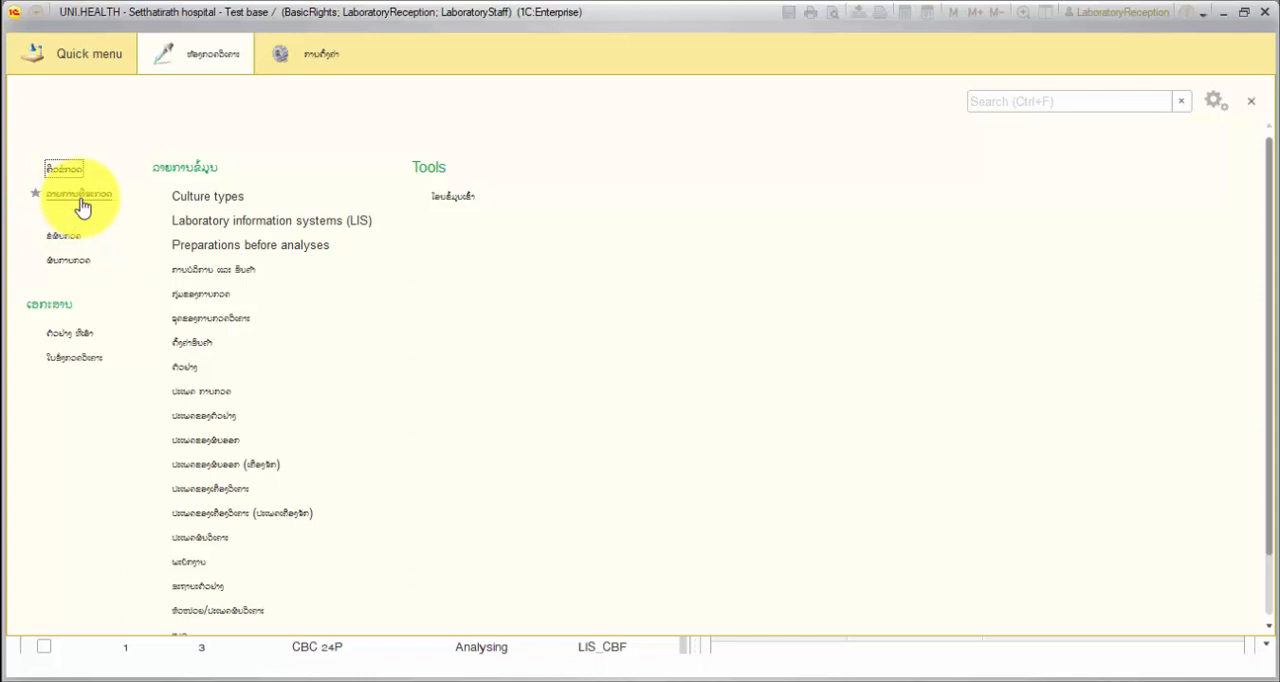
# Open the laboratory's Processing analyses list and filter it to analyses with the status Wait for start
pyautogui.click(81, 198)
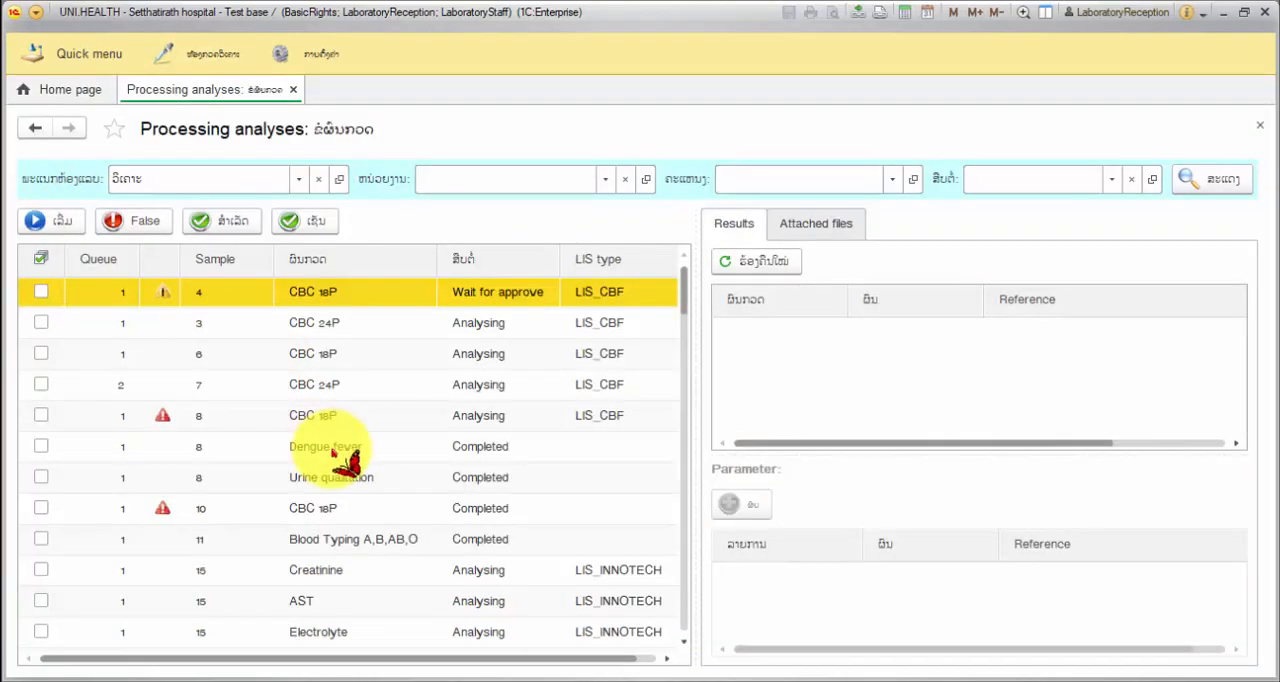
pyautogui.scroll(-3, 340, 460)
pyautogui.scroll(-3, 500, 429)
pyautogui.scroll(6, 500, 429)
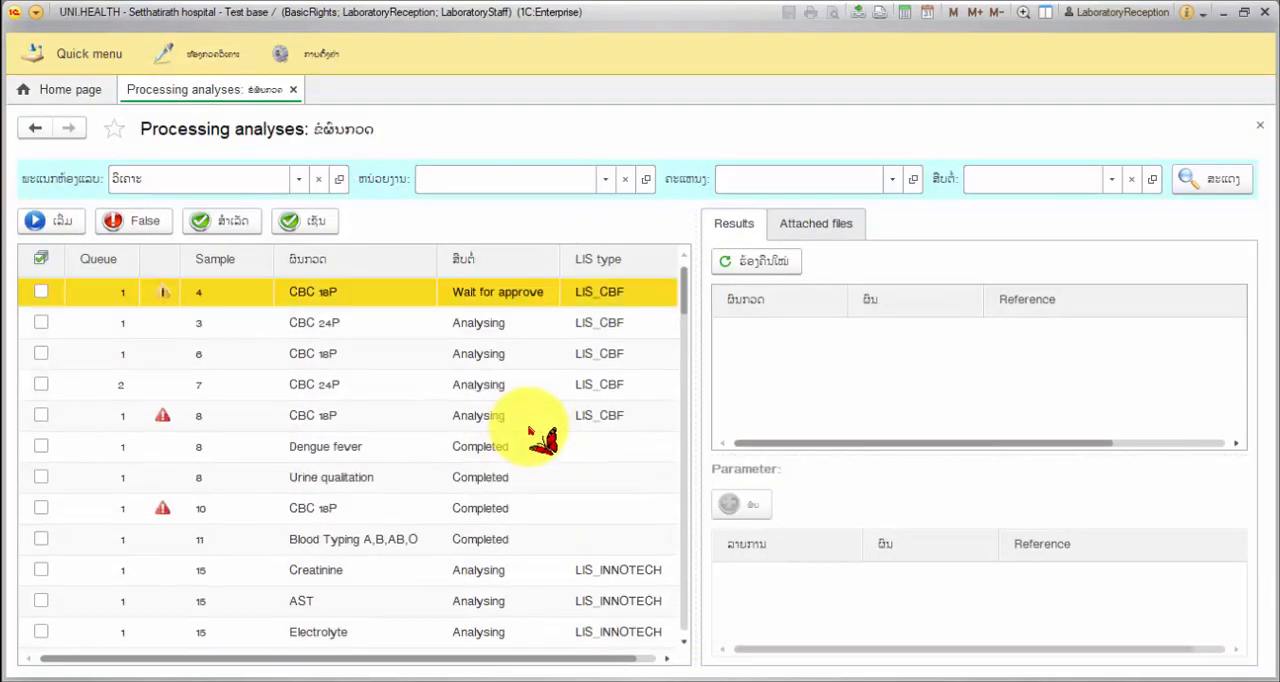
pyautogui.click(1112, 180)
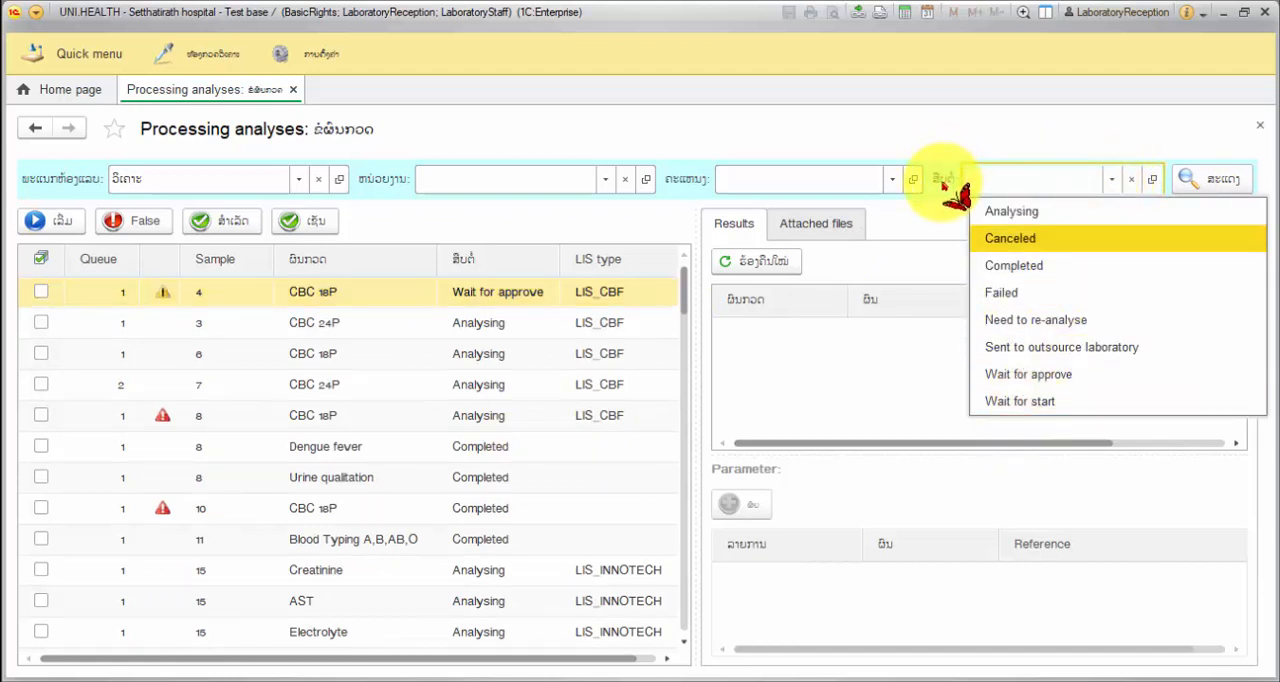
pyautogui.click(1044, 402)
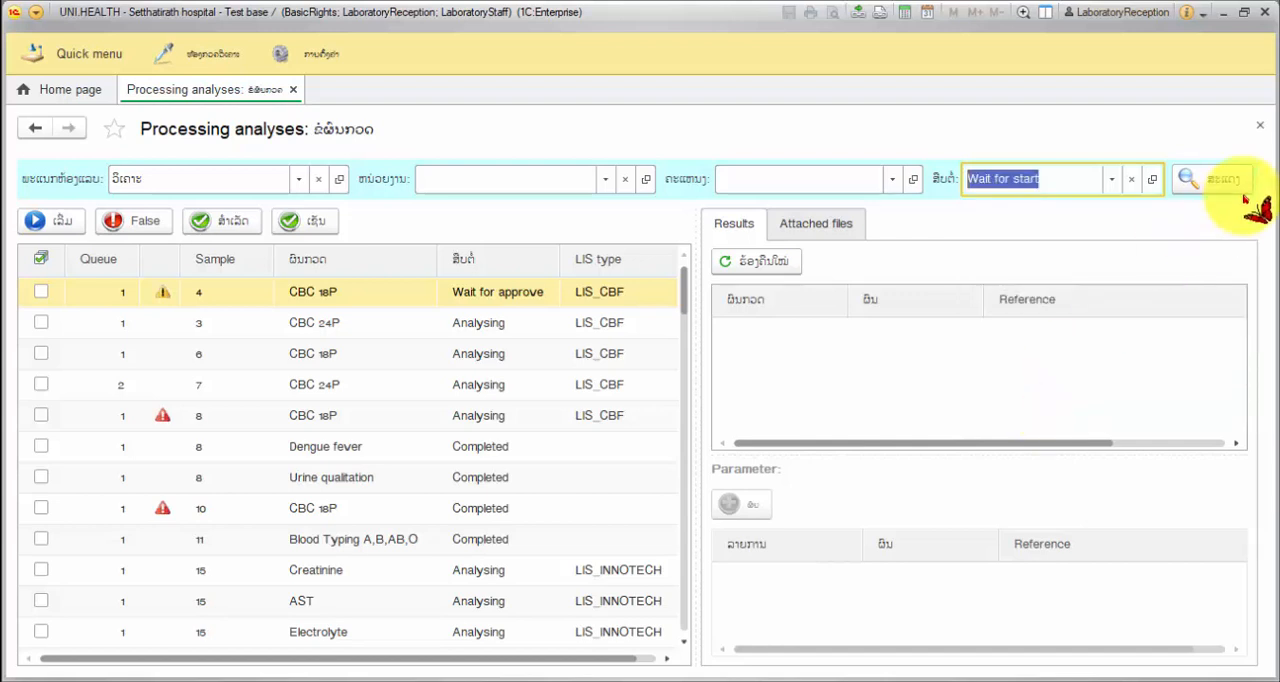
pyautogui.click(1198, 180)
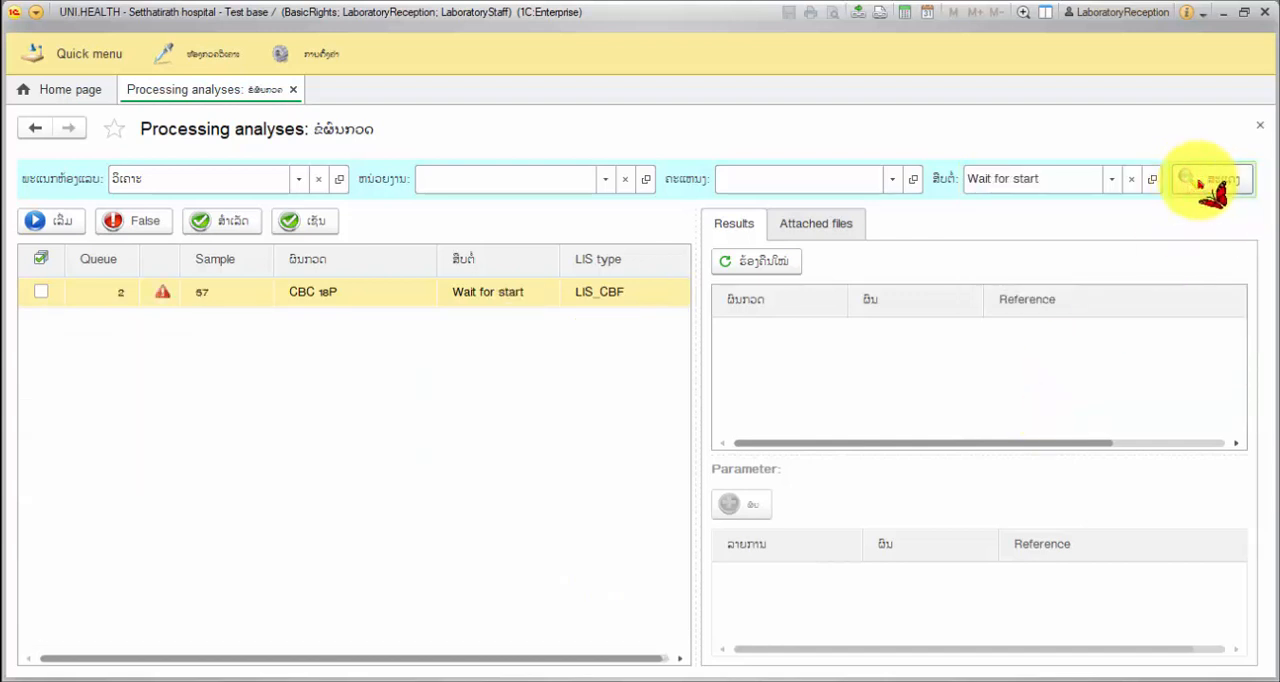
# Select the CBC 18P analysis of sample 57 and start it
pyautogui.click(297, 293)
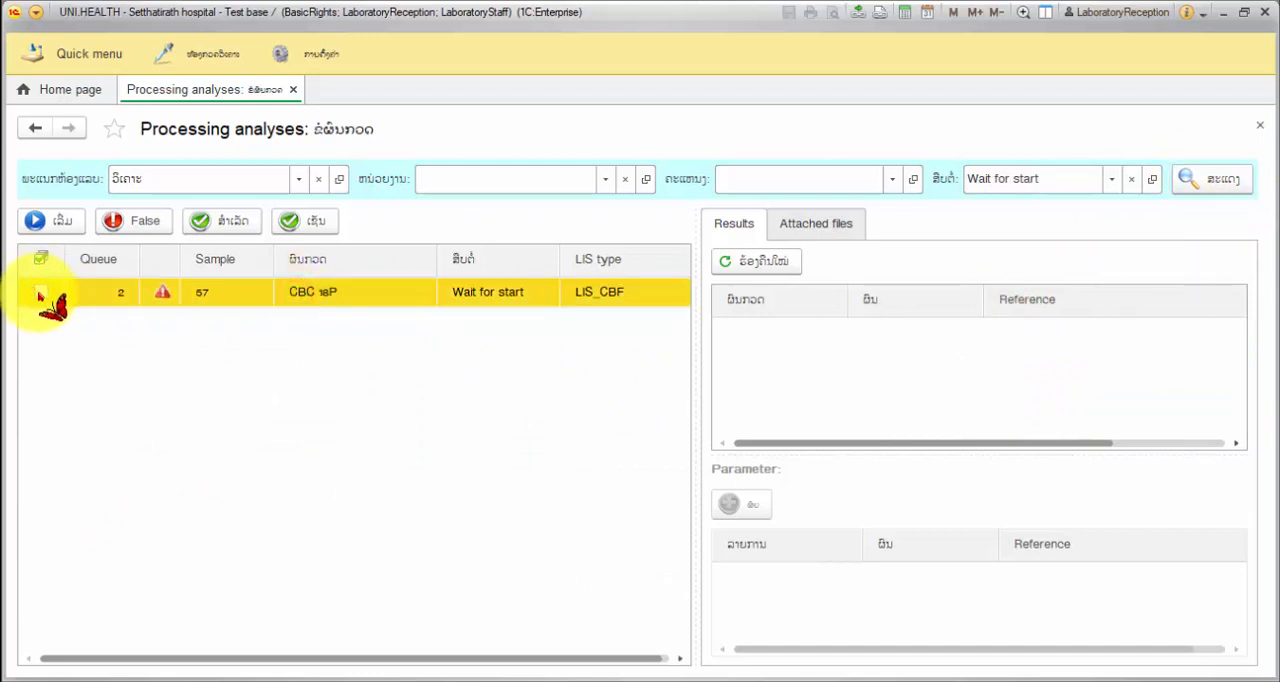
pyautogui.click(42, 293)
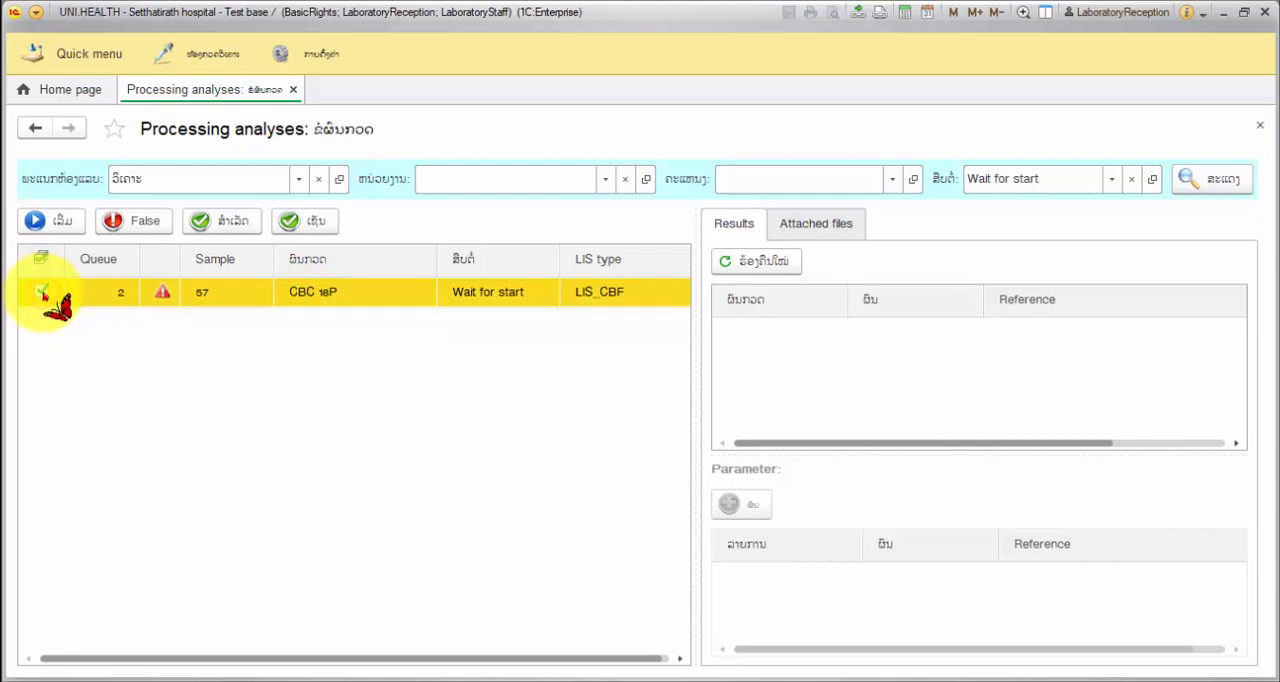
pyautogui.click(55, 220)
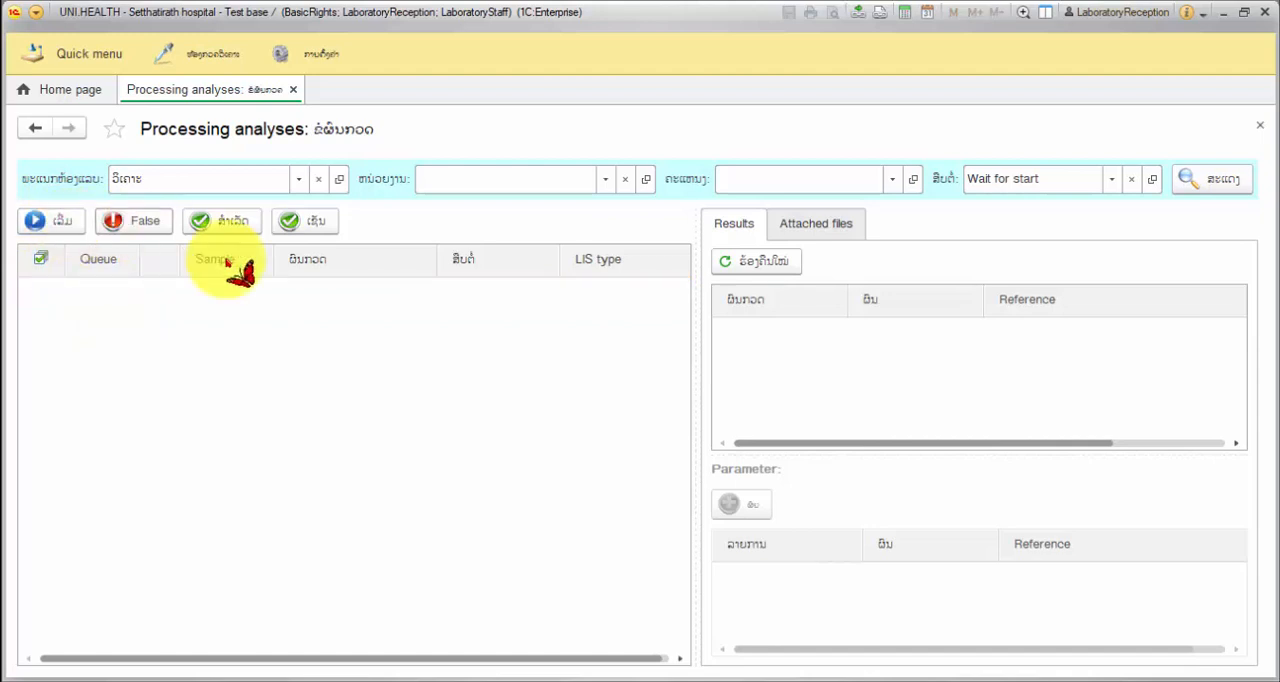
# Filter the list to the status Analysing and tick the CBC 18P analysis of sample 57
pyautogui.click(1110, 180)
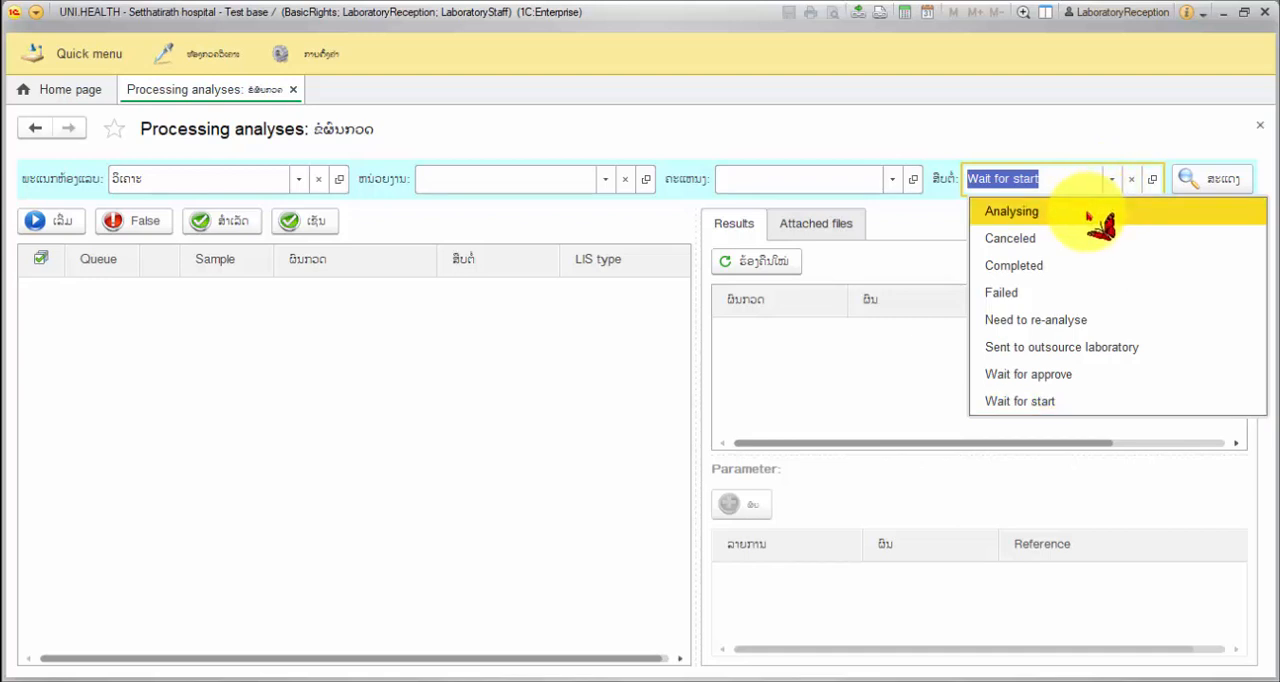
pyautogui.click(1088, 215)
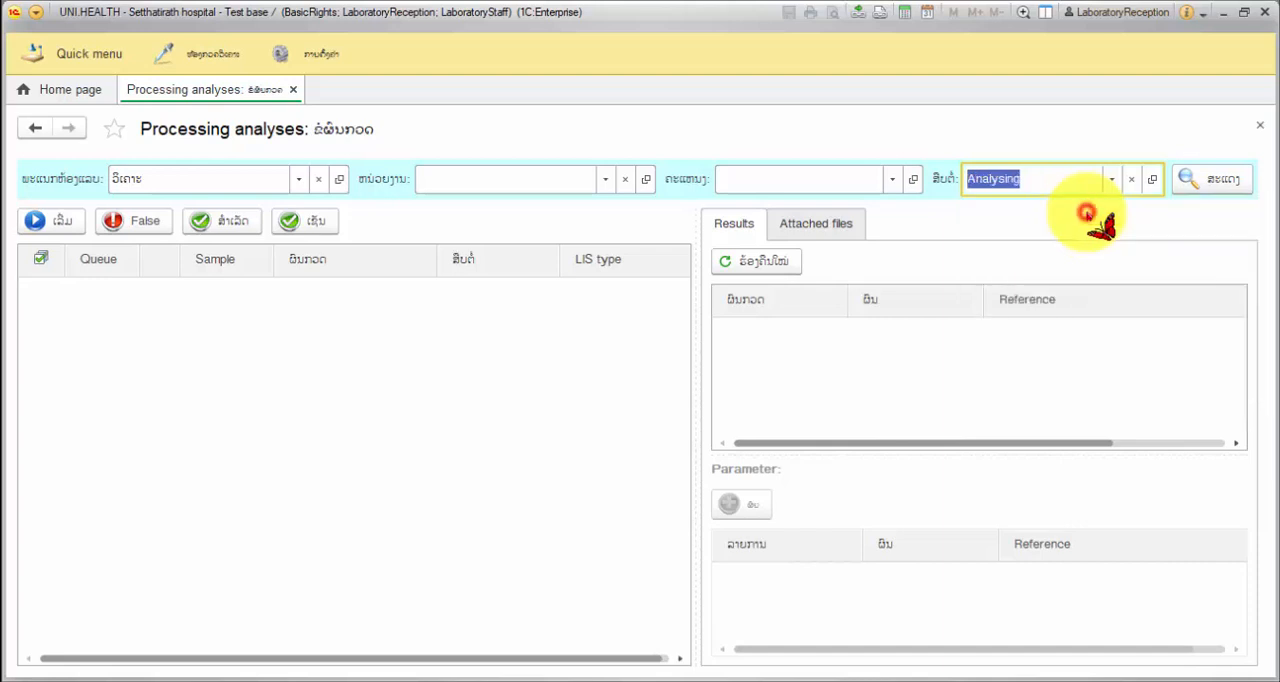
pyautogui.click(1226, 182)
pyautogui.scroll(-3, 314, 400)
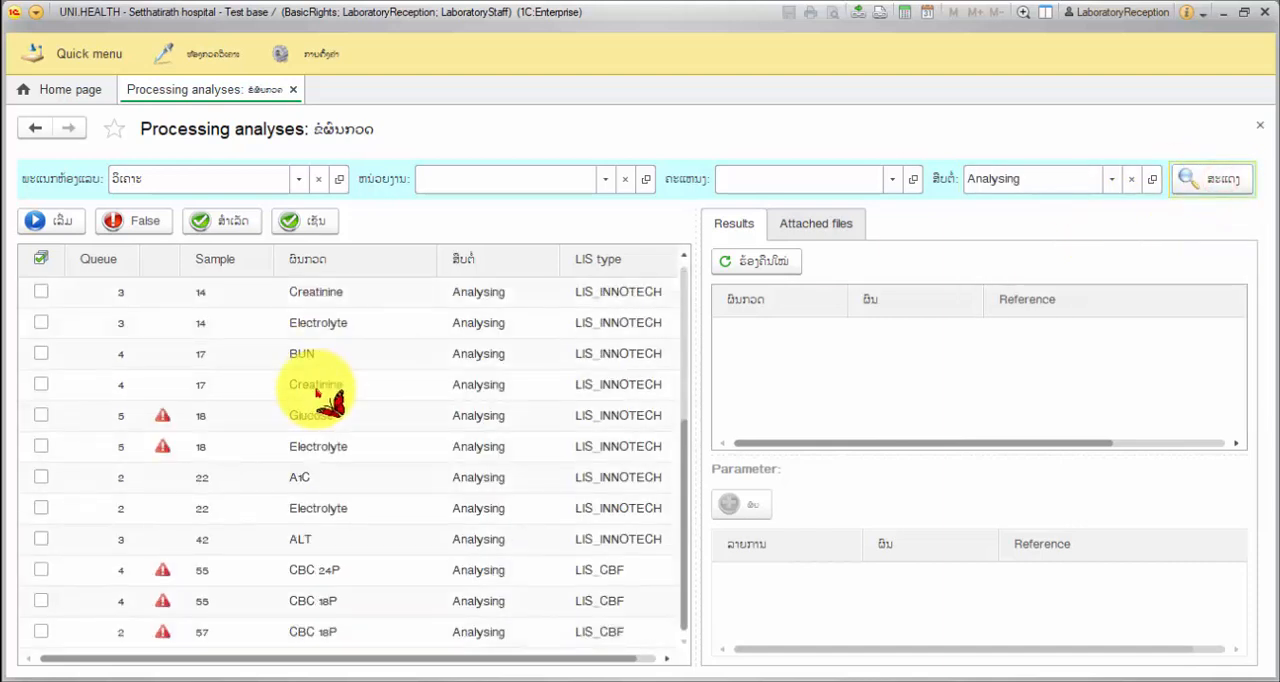
pyautogui.click(186, 632)
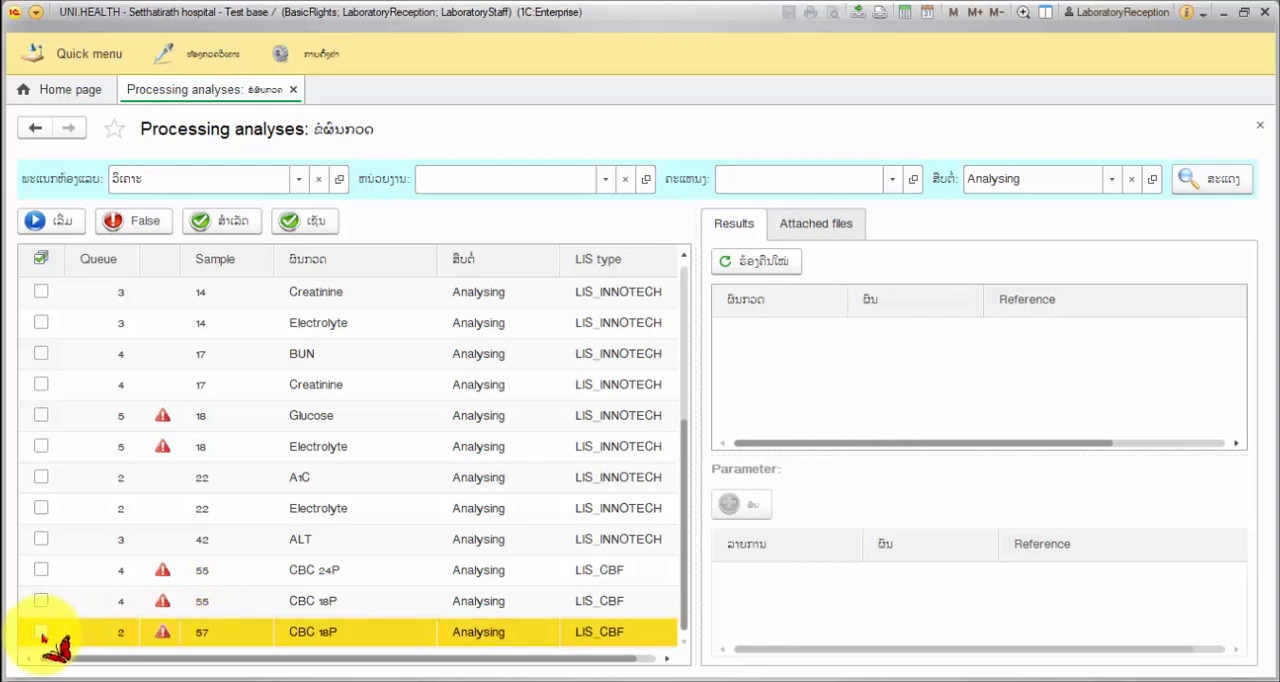
pyautogui.click(41, 634)
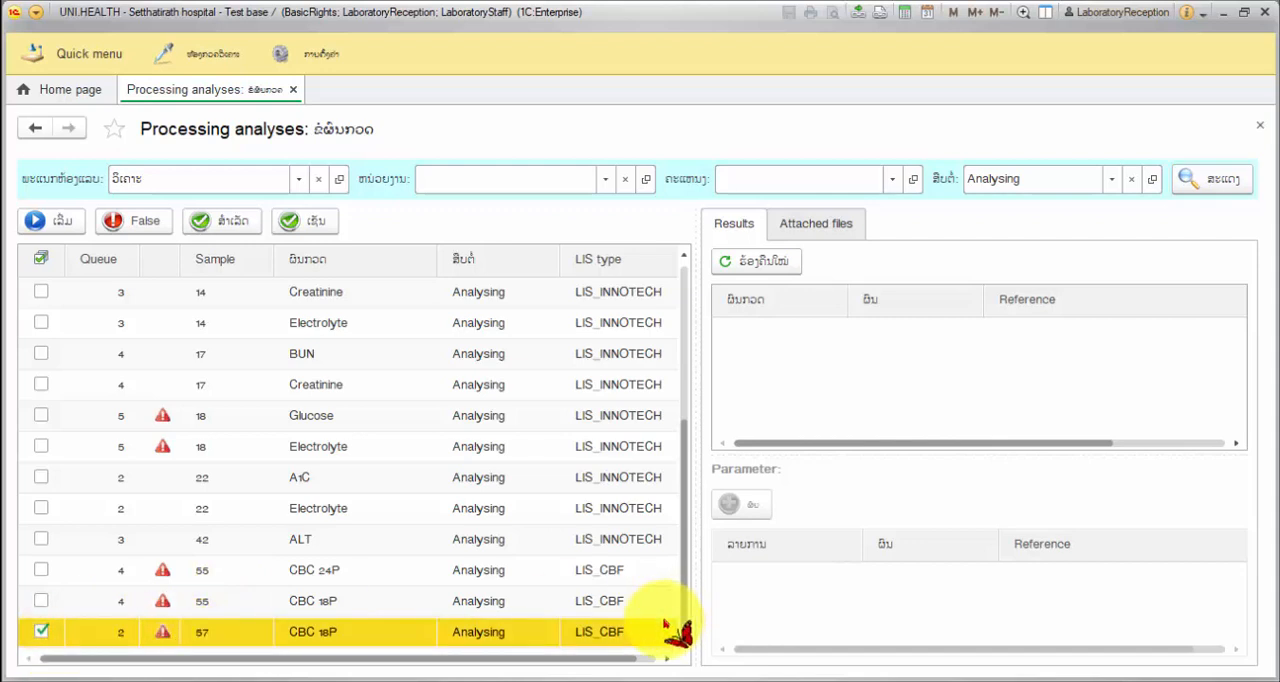
pyautogui.click(628, 630)
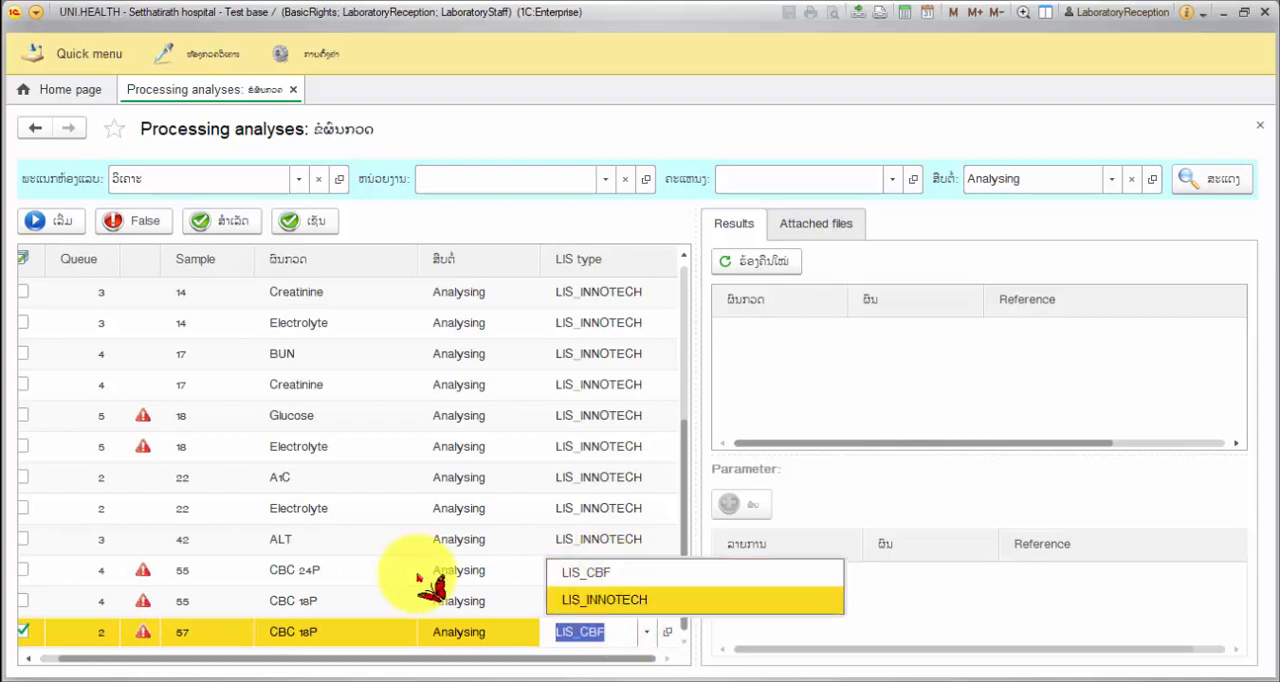
pyautogui.click(315, 632)
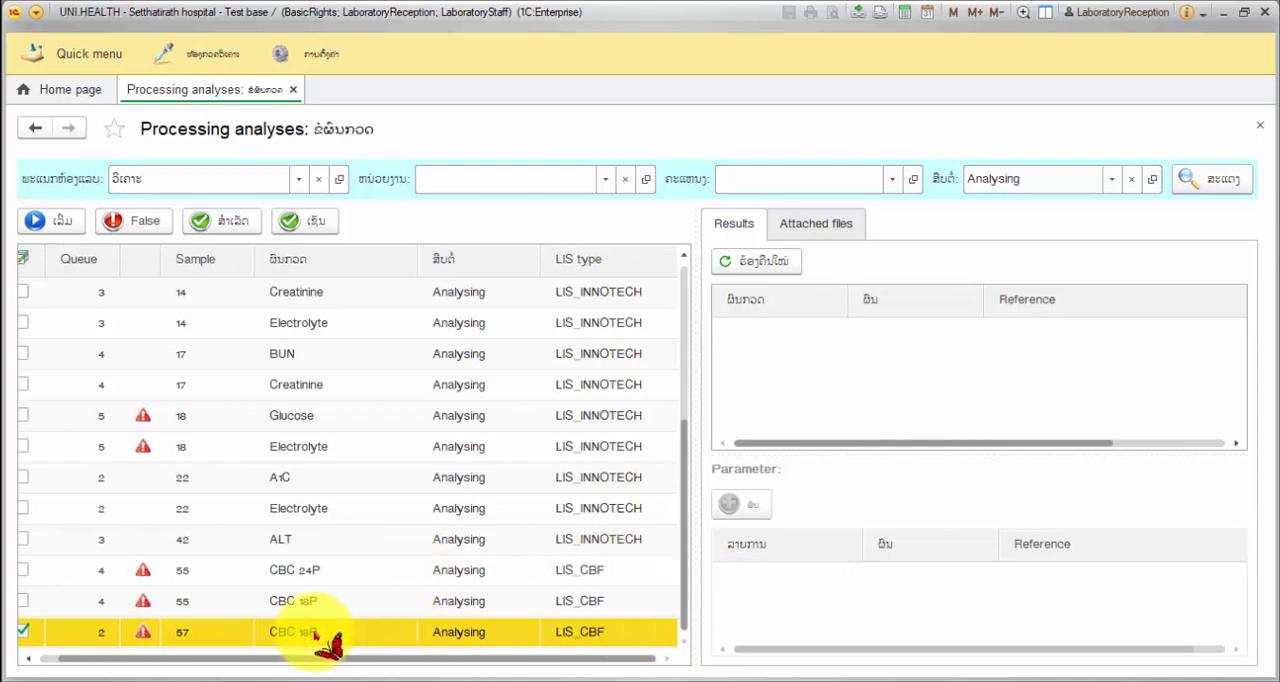
pyautogui.click(605, 633)
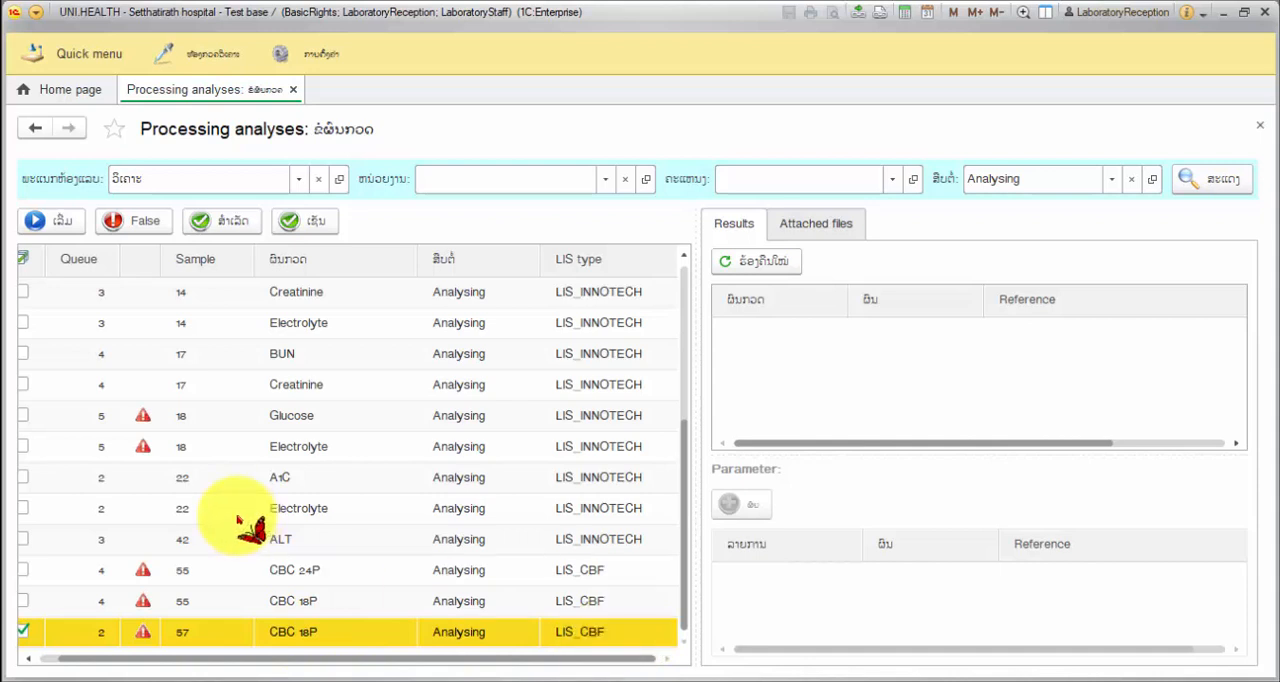
pyautogui.moveTo(243, 660); pyautogui.dragTo(168, 665)
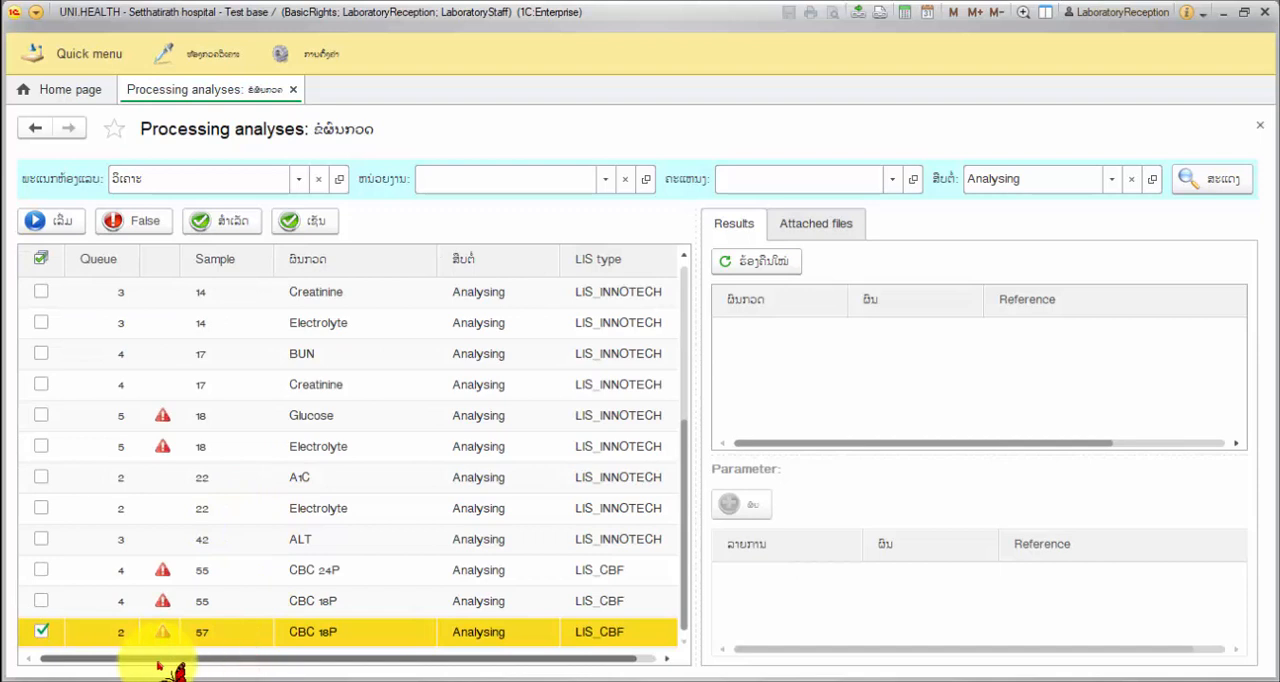
pyautogui.click(157, 663)
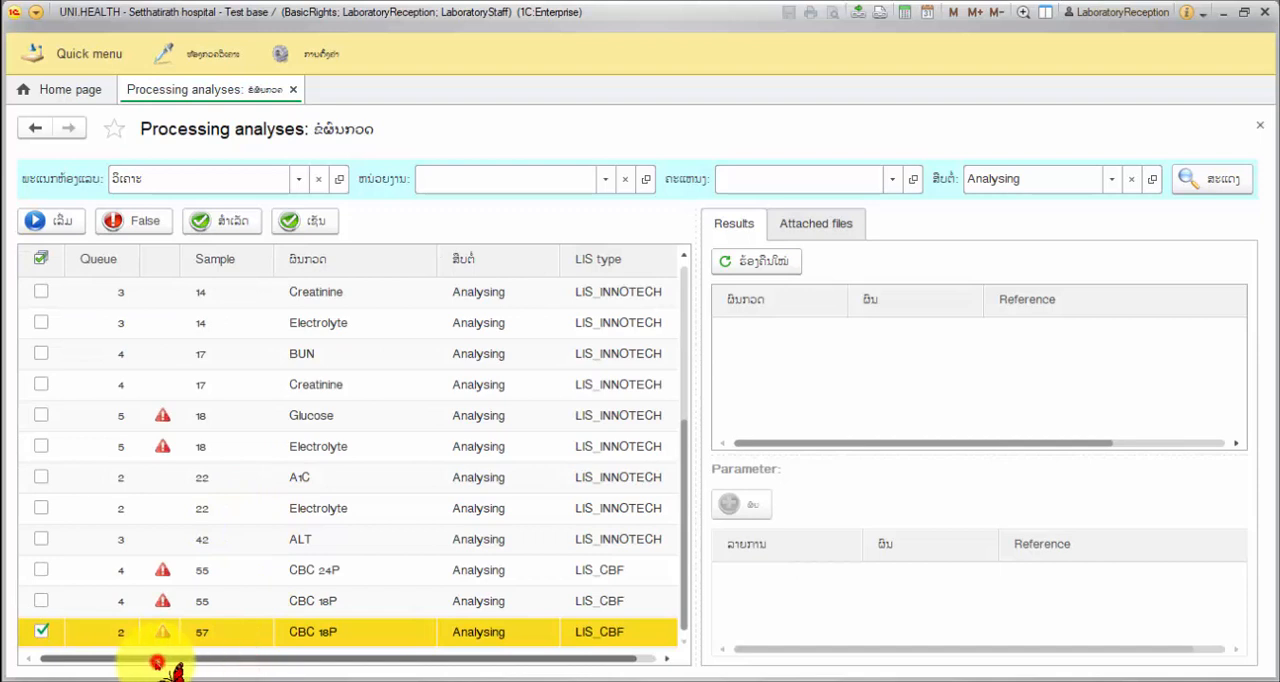
# Set the LIS type of sample 57's CBC 18P analysis to LIS_INNOTECH and mark the analysis as finished (ສຳເລັດ)
pyautogui.click(600, 632)
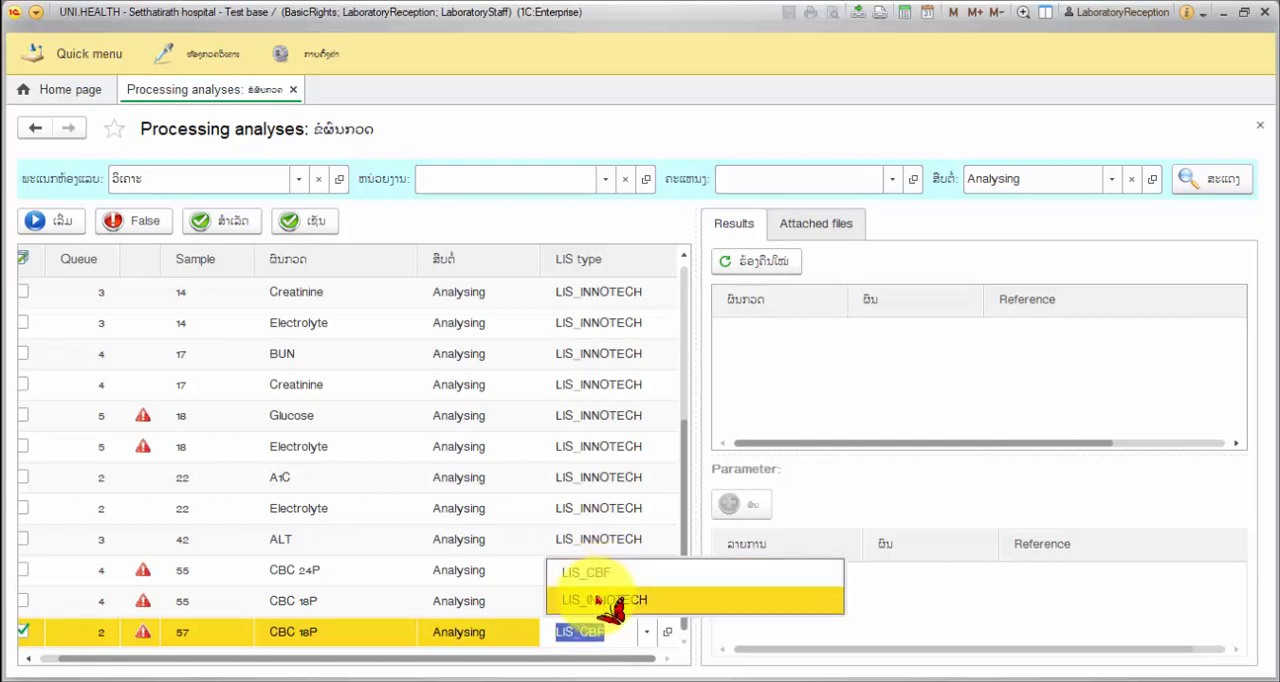
pyautogui.click(600, 601)
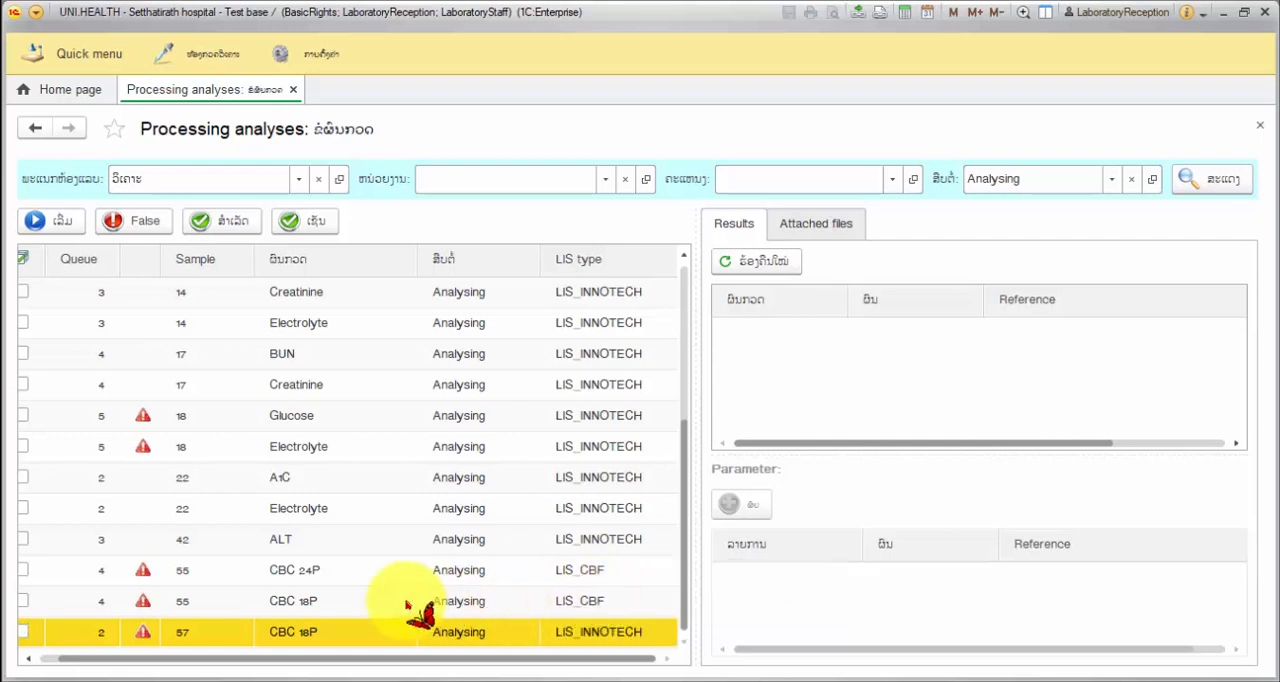
pyautogui.moveTo(236, 659); pyautogui.dragTo(130, 670)
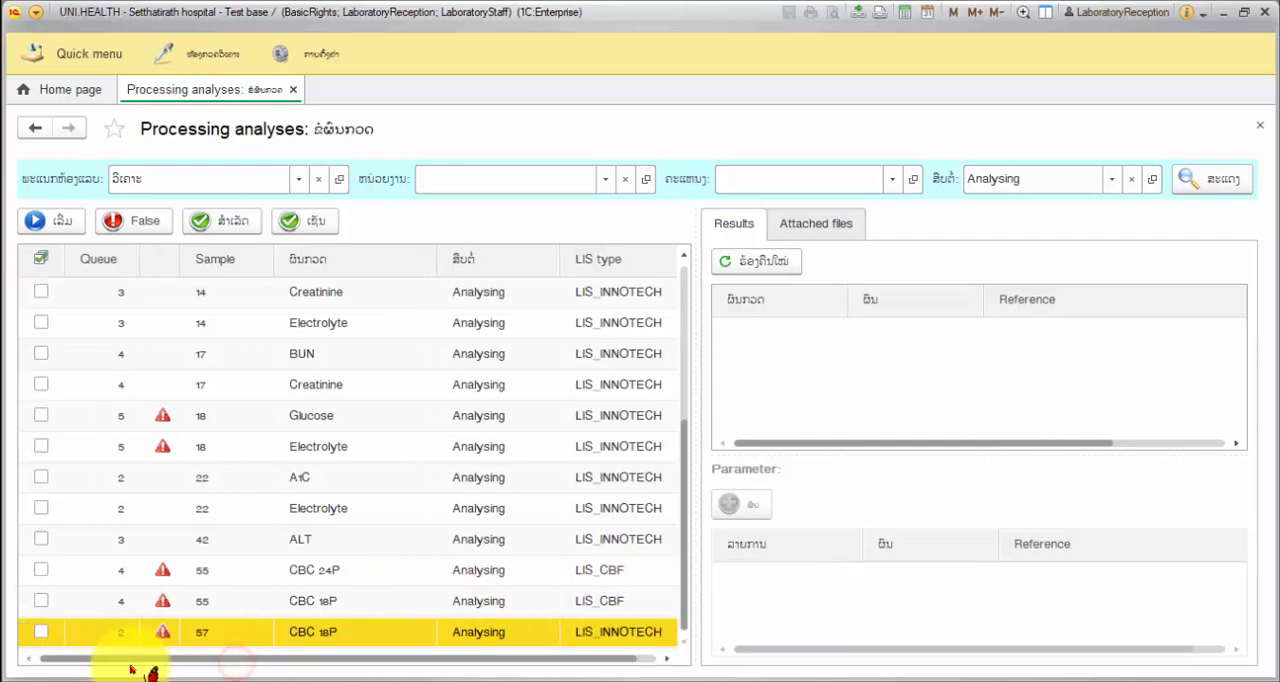
pyautogui.click(41, 632)
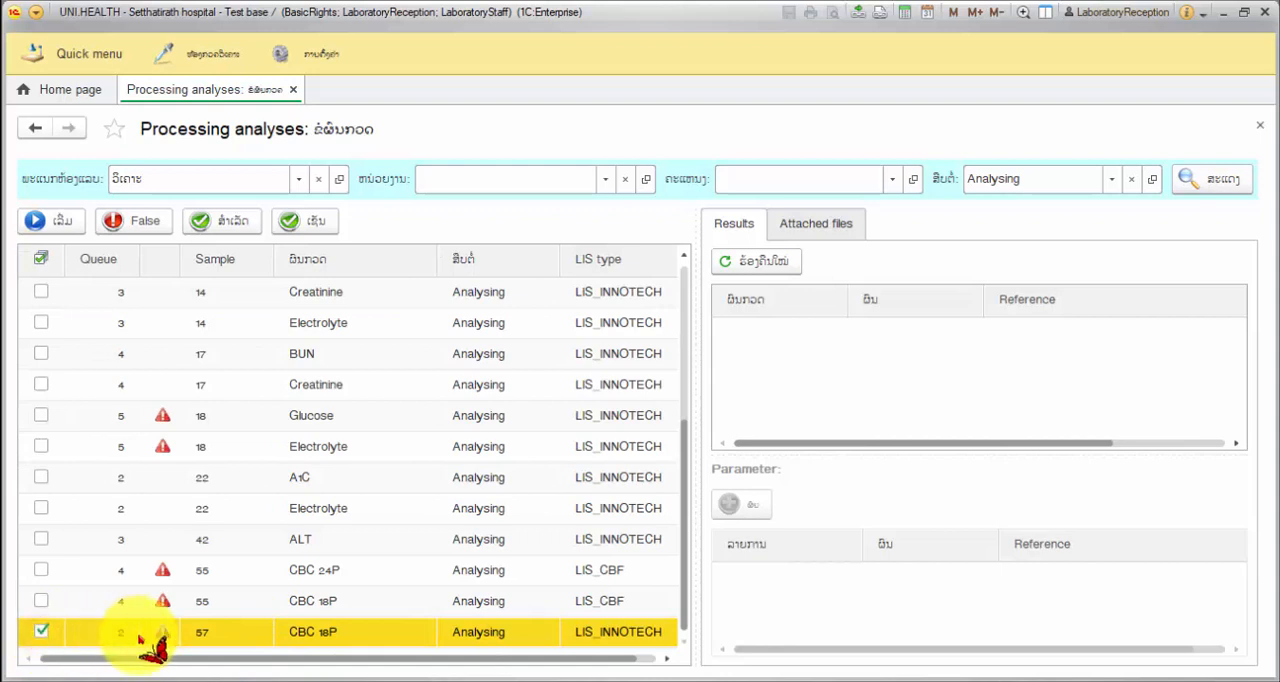
pyautogui.click(241, 225)
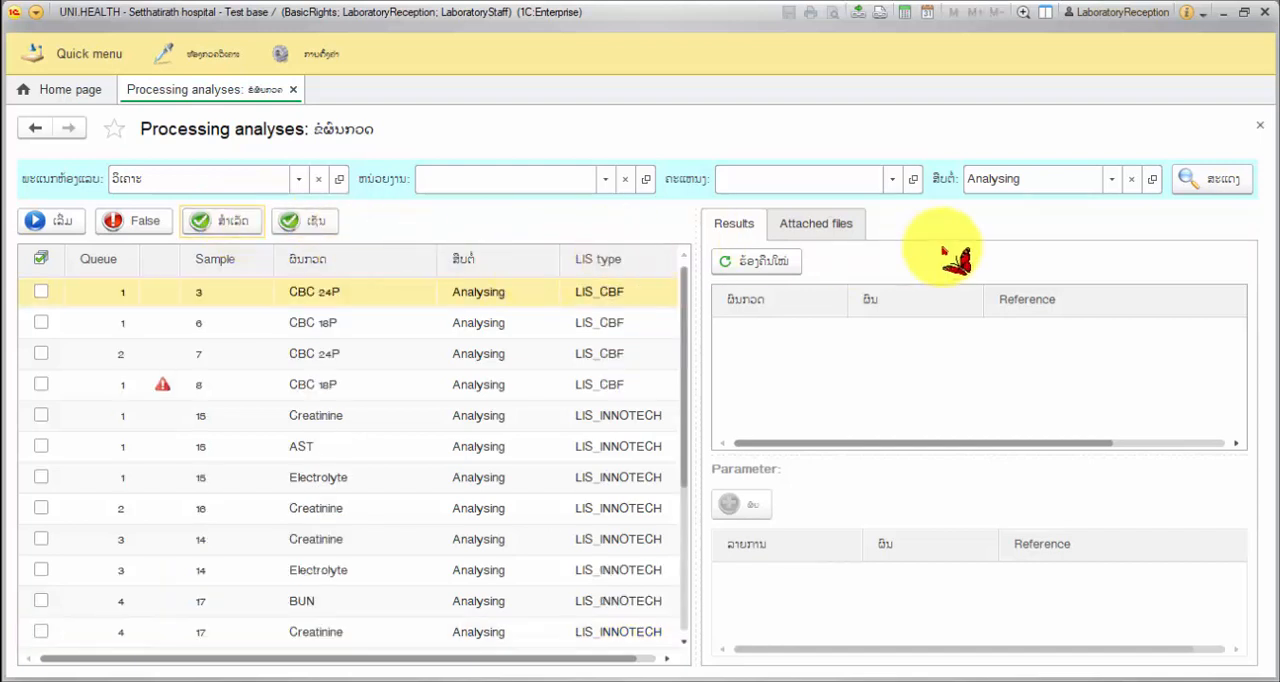
# Filter the list to the status Wait for approve and tick the CBC 18P analysis of sample 57
pyautogui.click(1112, 183)
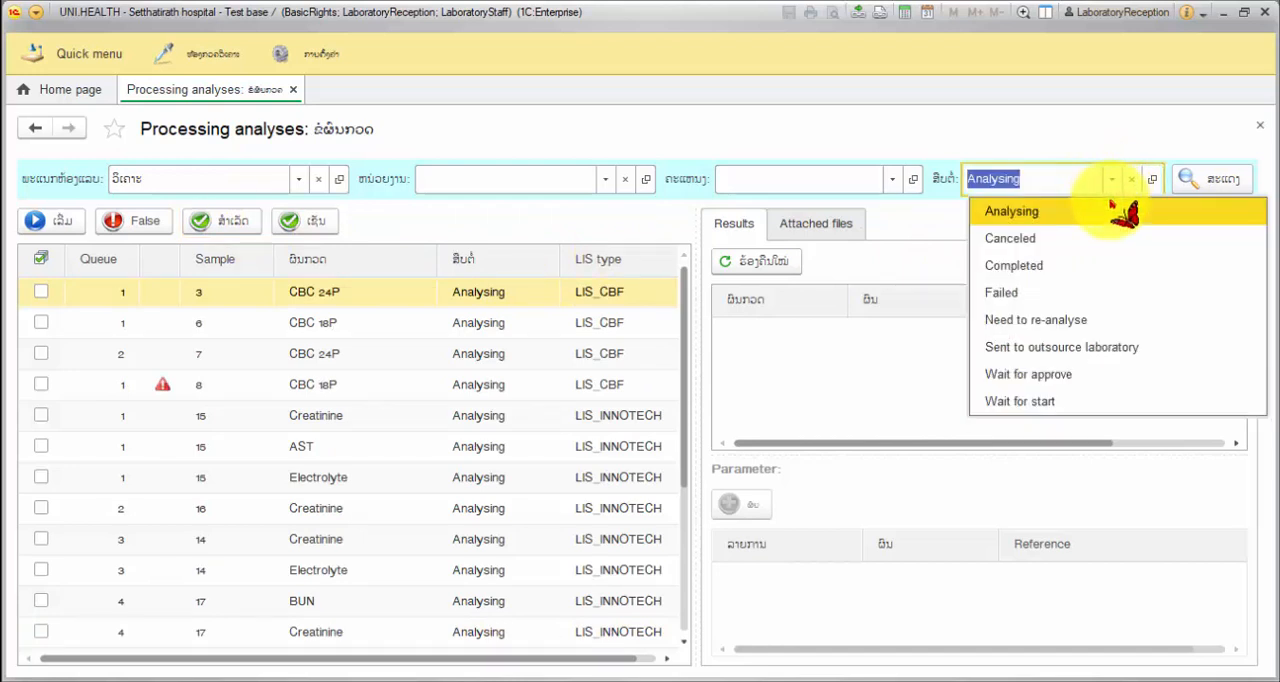
pyautogui.click(1060, 377)
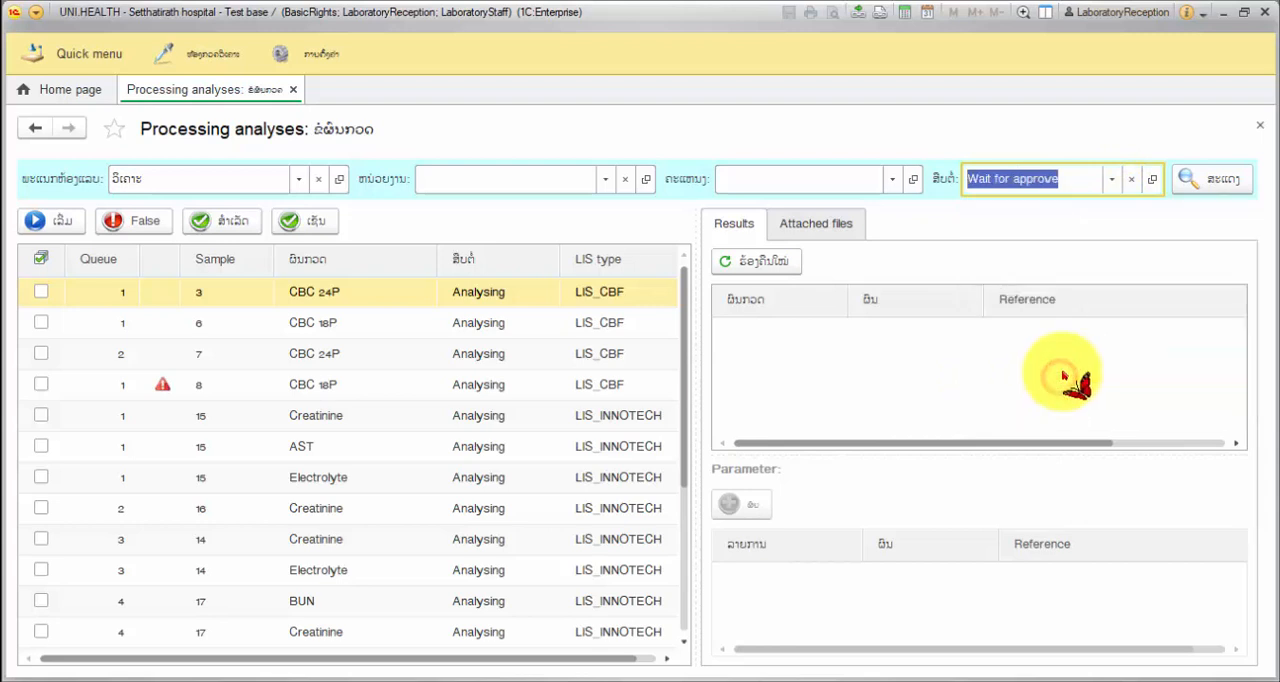
pyautogui.click(1205, 180)
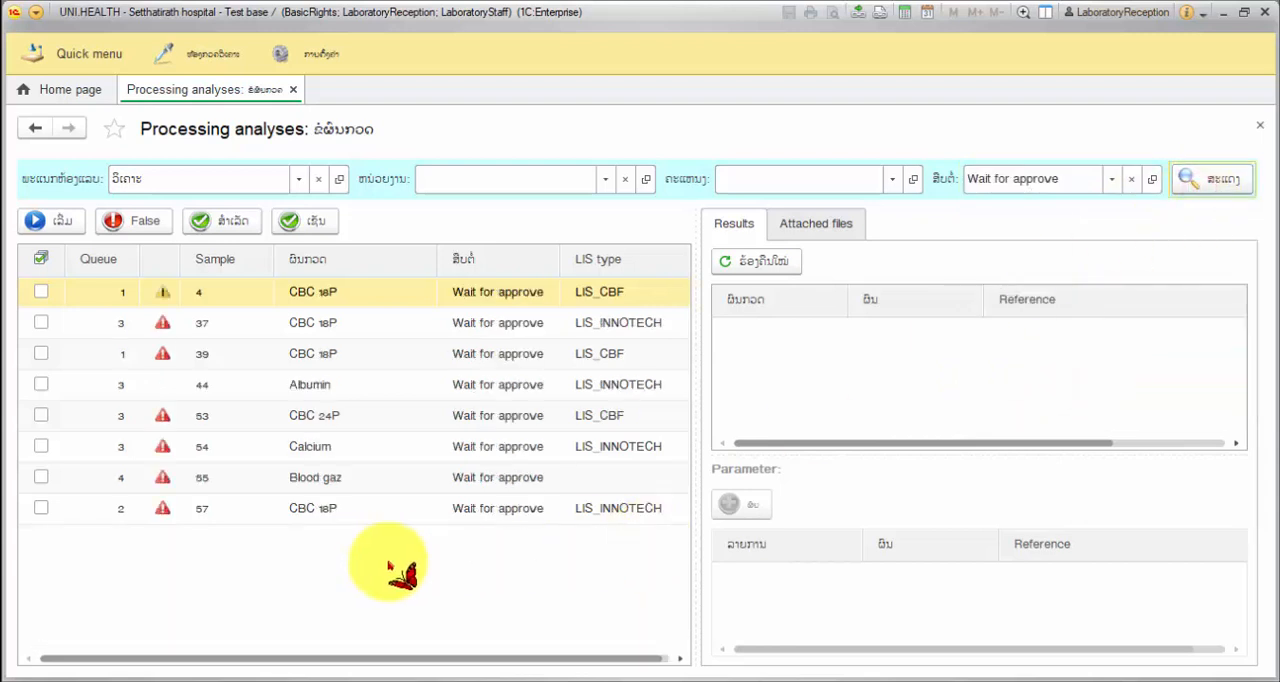
pyautogui.click(320, 510)
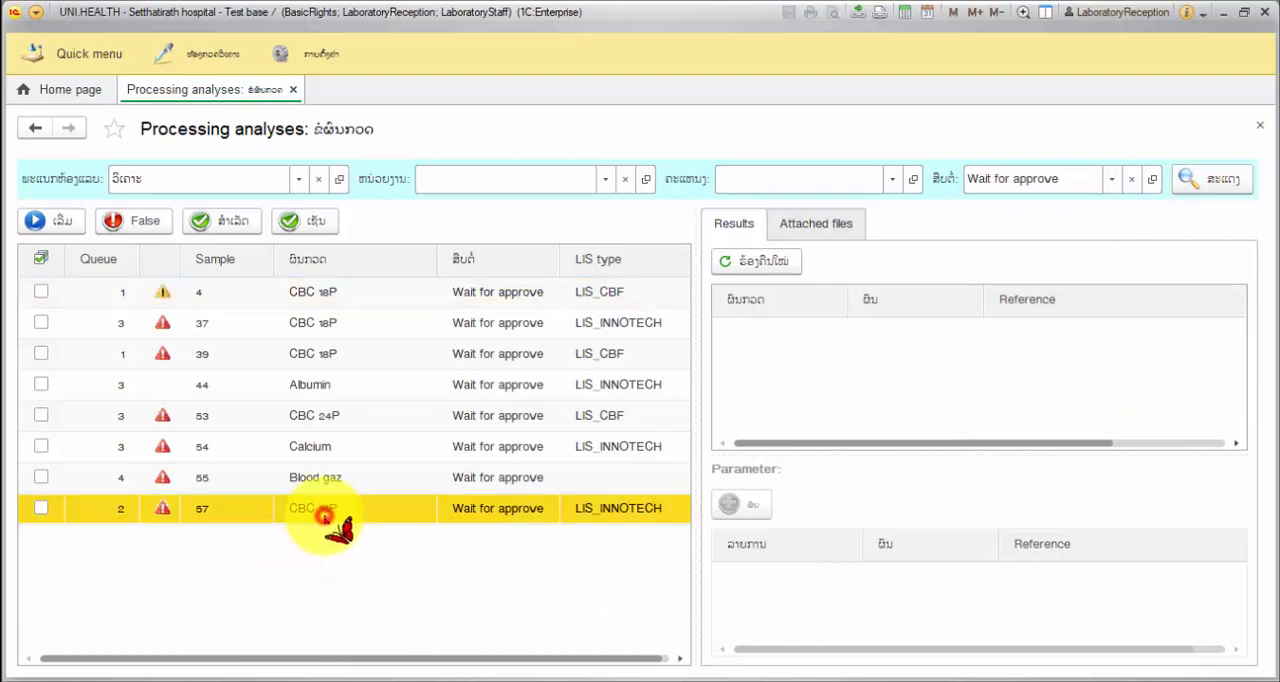
pyautogui.click(41, 511)
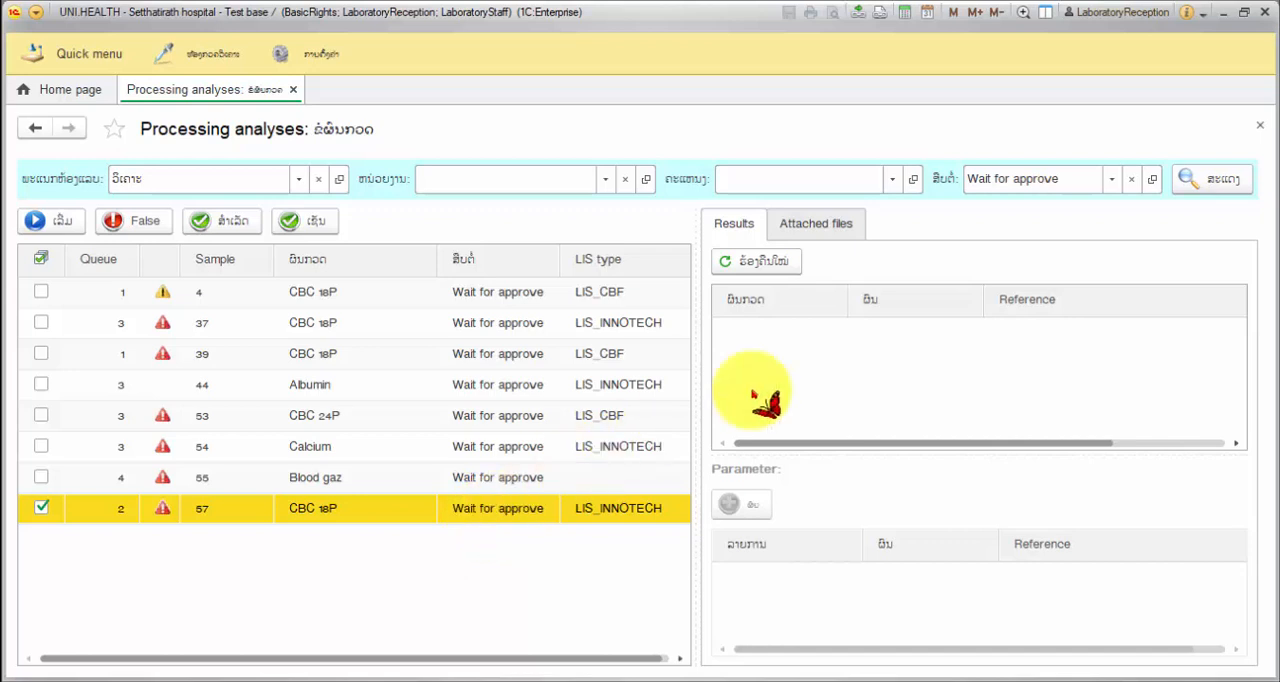
# Examine the results of the Calcium analysis of sample 54, the Blood gaz of sample 55 and the CBC 18P of sample 57
pyautogui.click(767, 355)
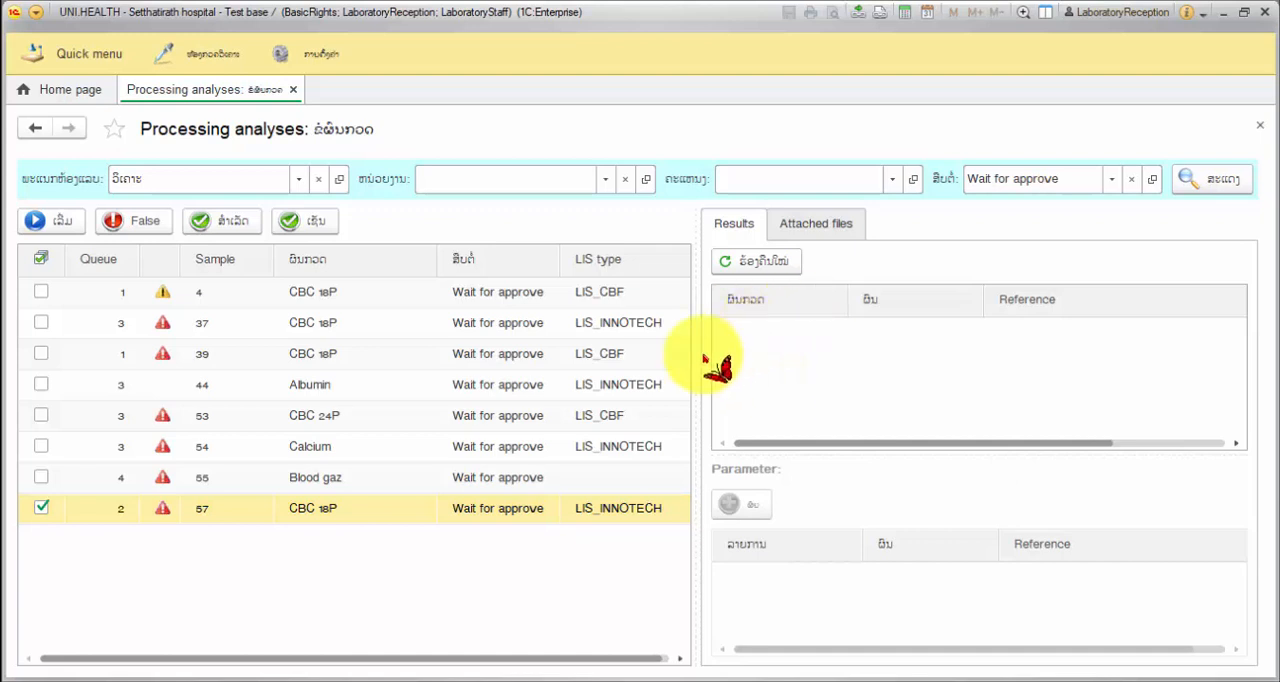
pyautogui.click(528, 448)
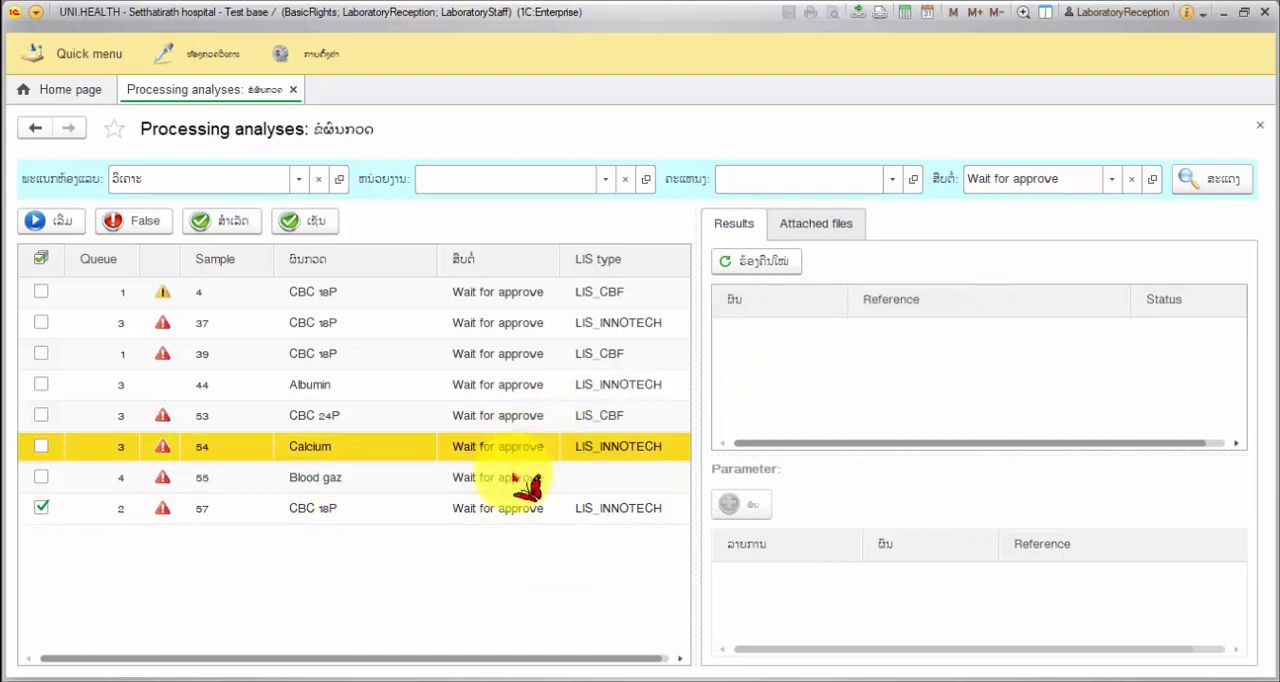
pyautogui.click(515, 478)
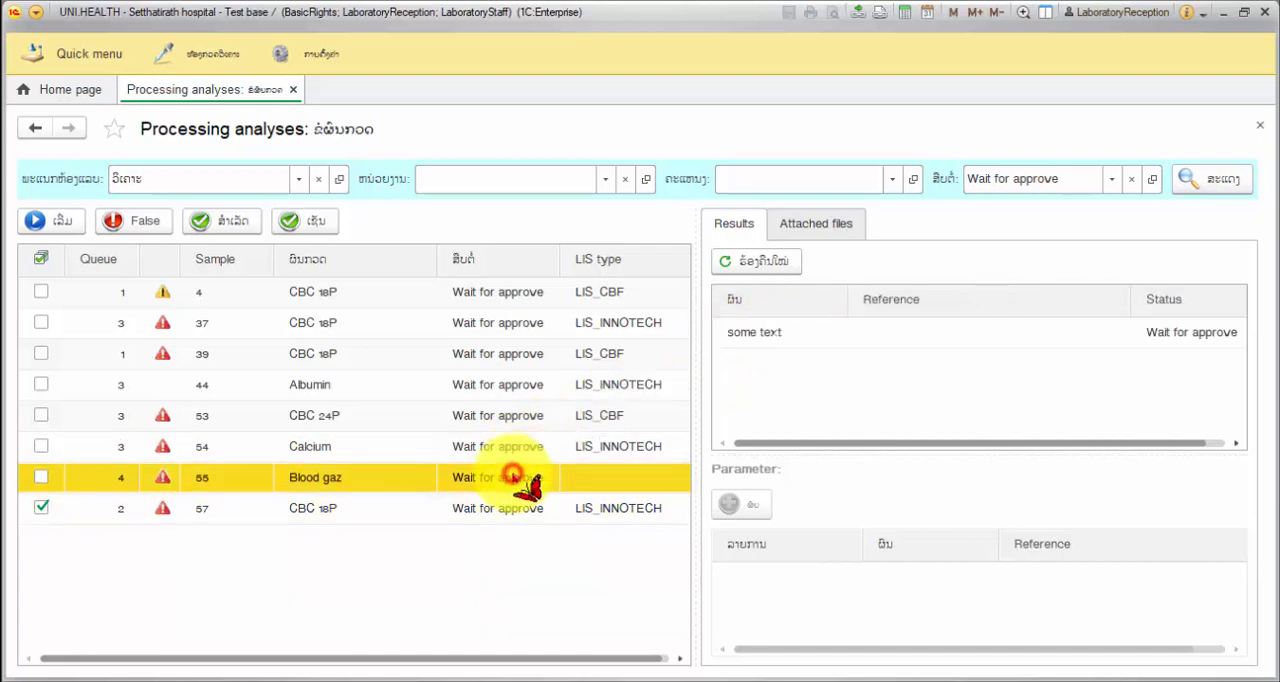
pyautogui.click(775, 335)
pyautogui.click(962, 328)
pyautogui.click(805, 330)
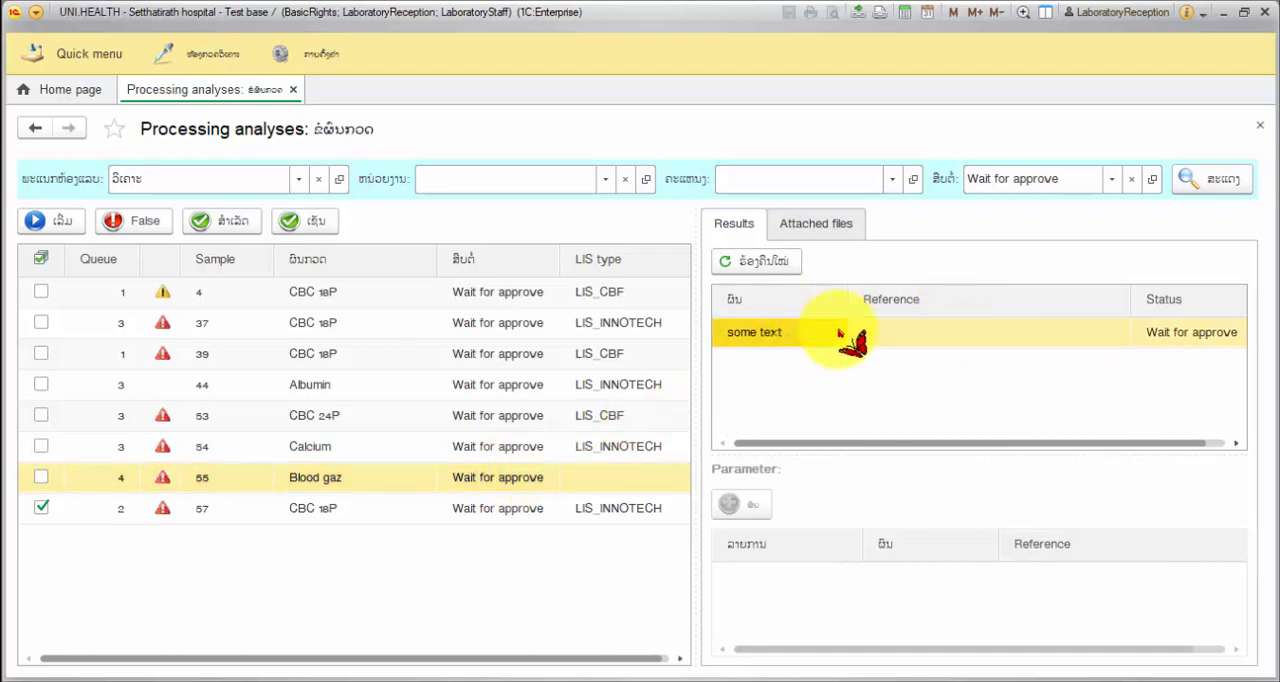
pyautogui.click(931, 331)
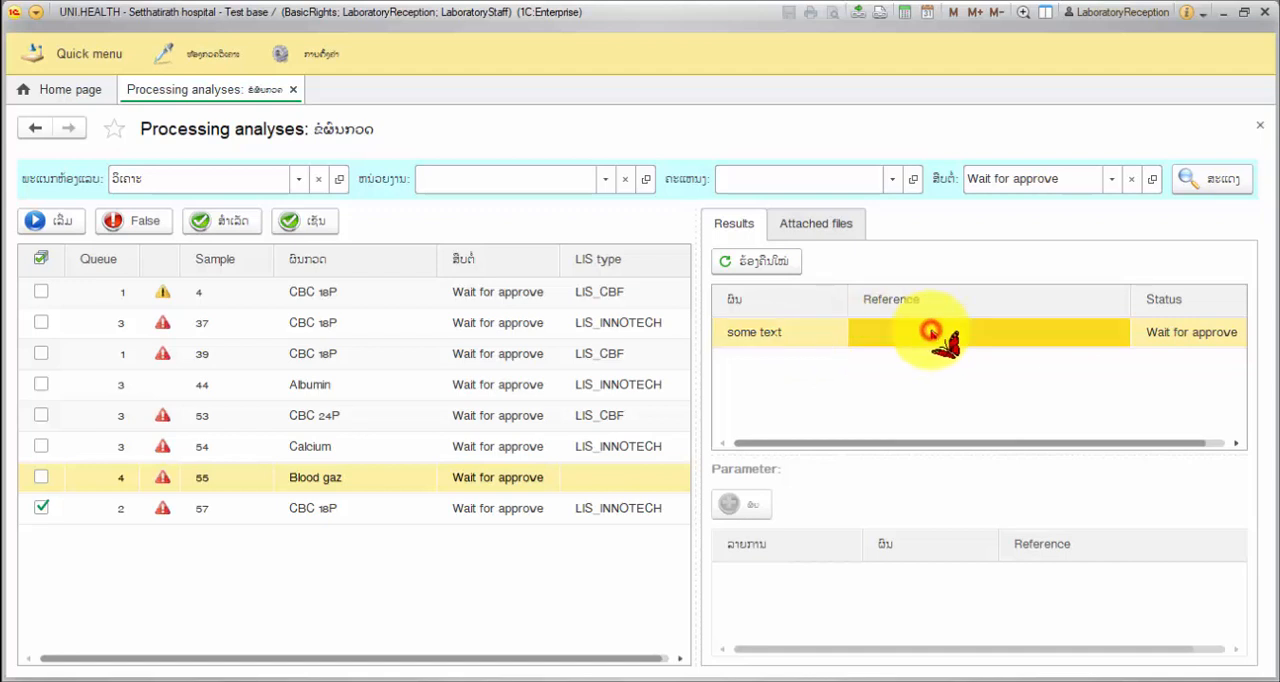
pyautogui.click(772, 340)
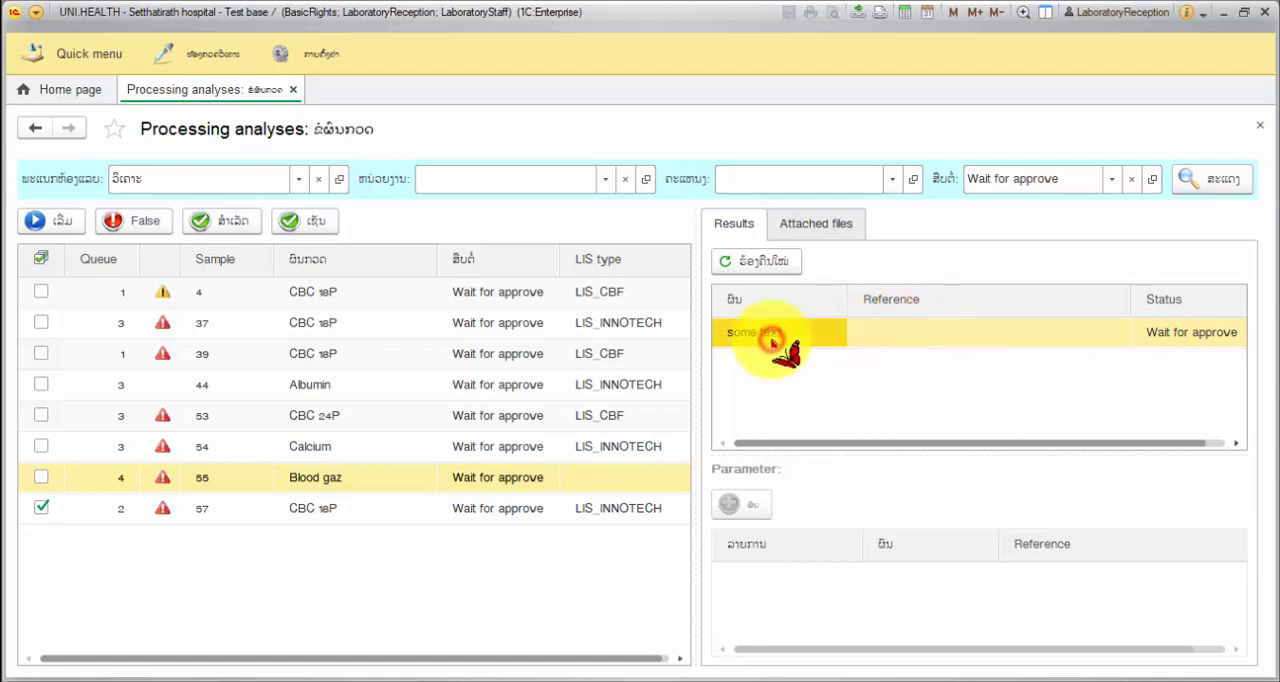
pyautogui.click(425, 510)
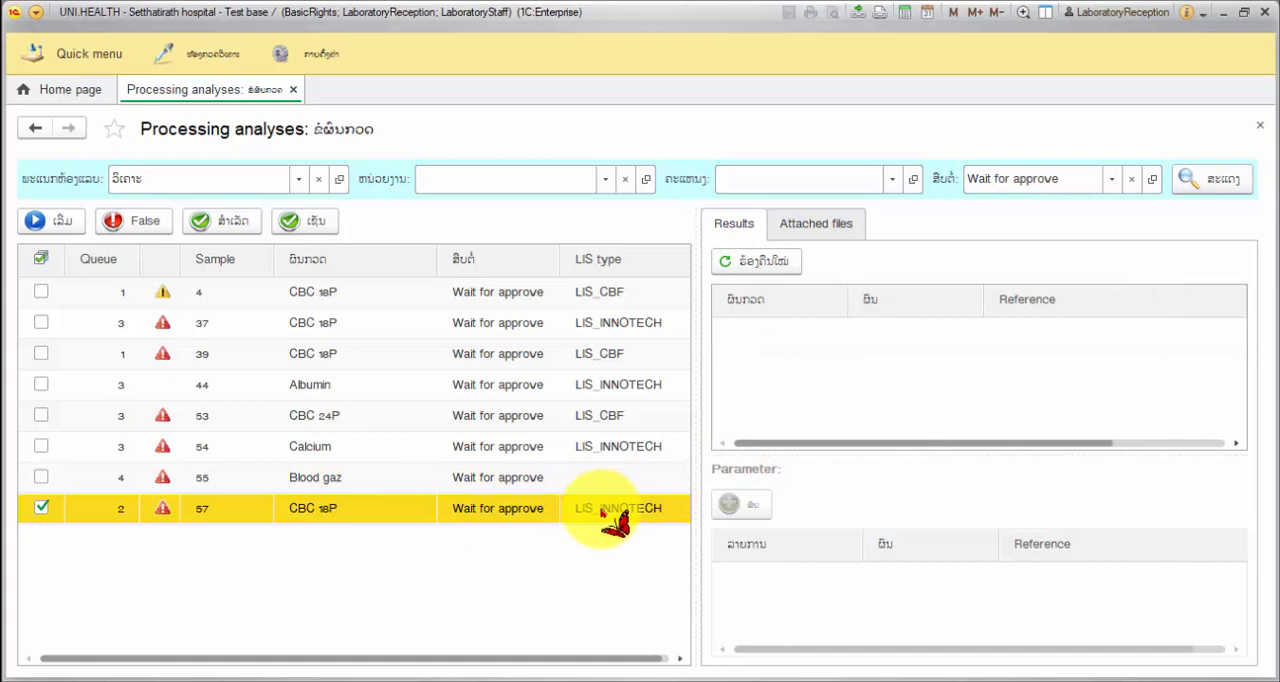
pyautogui.click(364, 513)
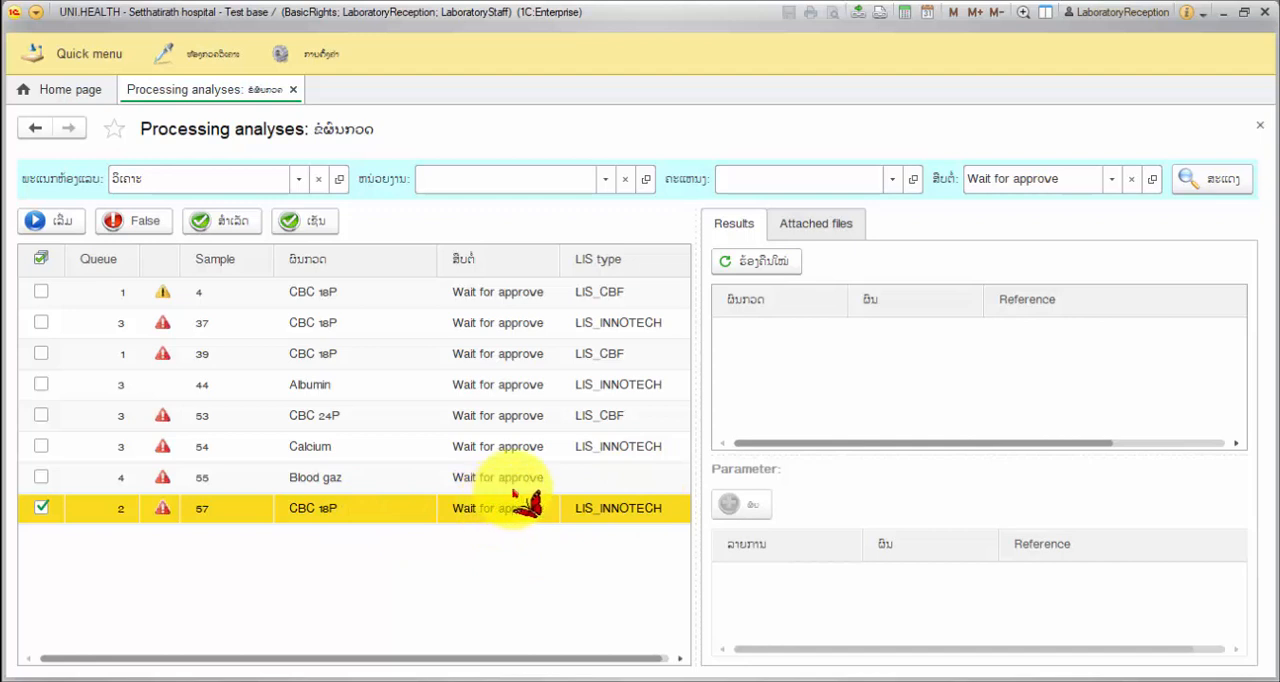
pyautogui.click(783, 370)
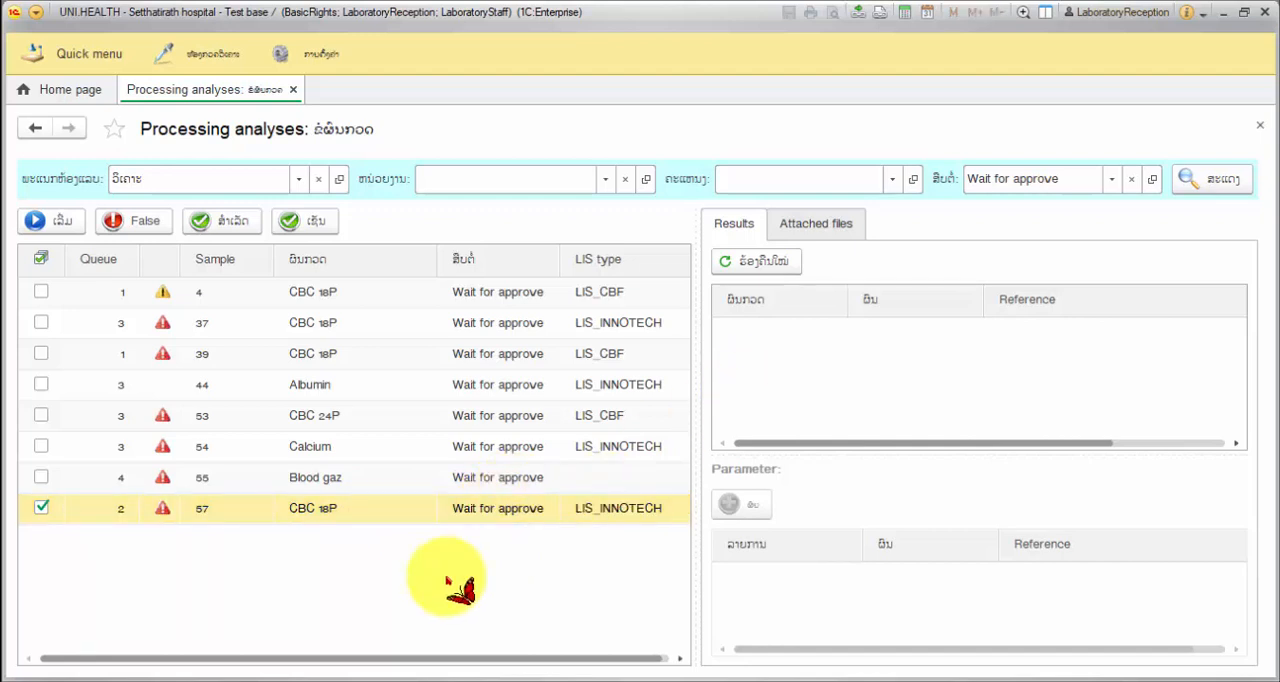
pyautogui.click(447, 515)
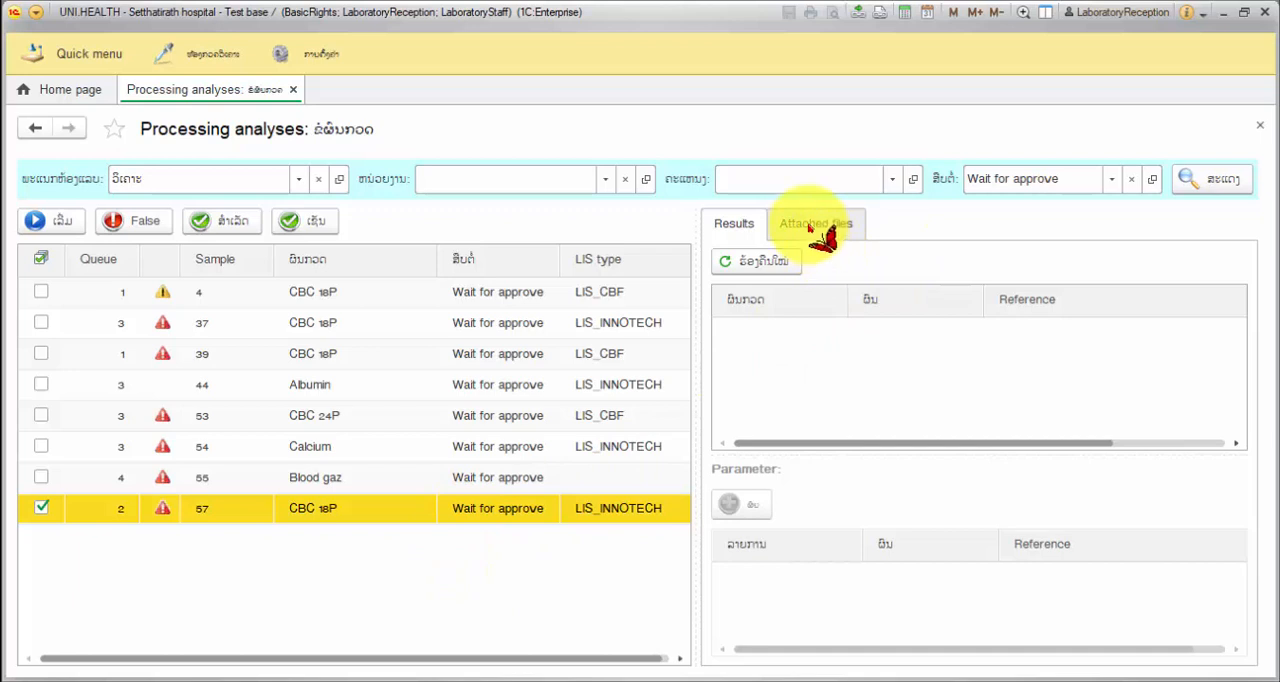
pyautogui.click(642, 510)
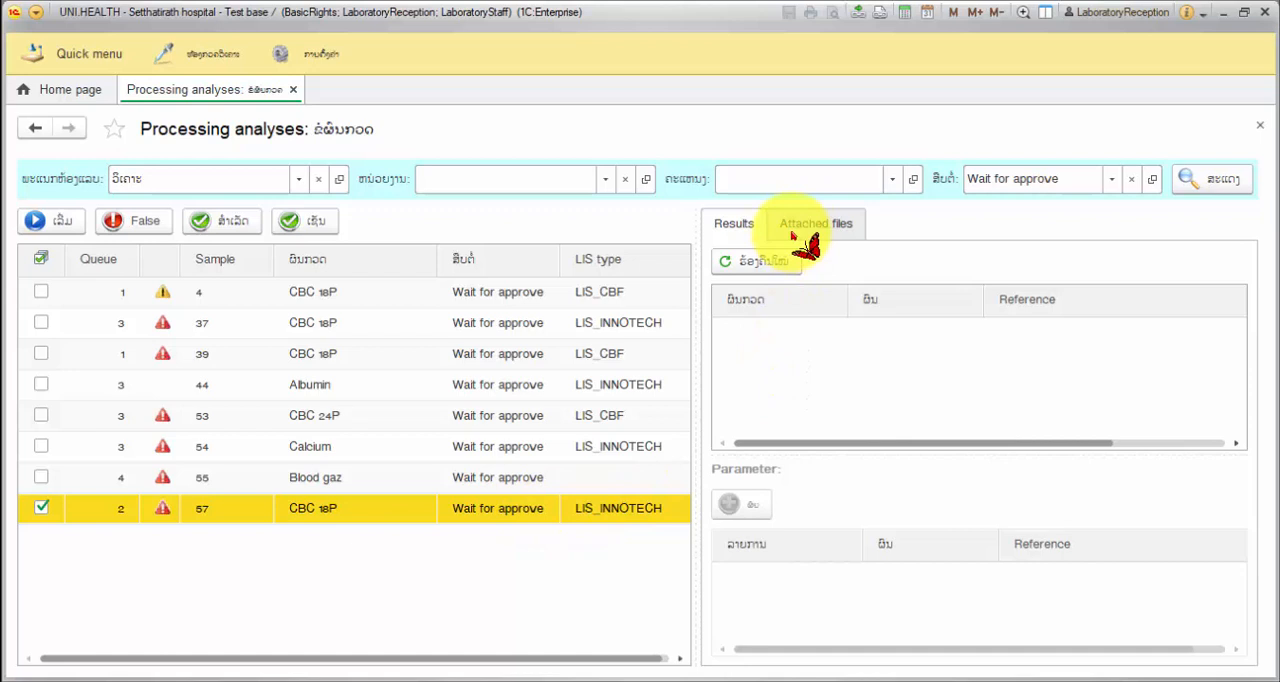
pyautogui.click(768, 345)
# Attach the picture use1.JPG from the Laboratory pic folder to the CBC 18P analysis of sample 57
pyautogui.click(588, 512)
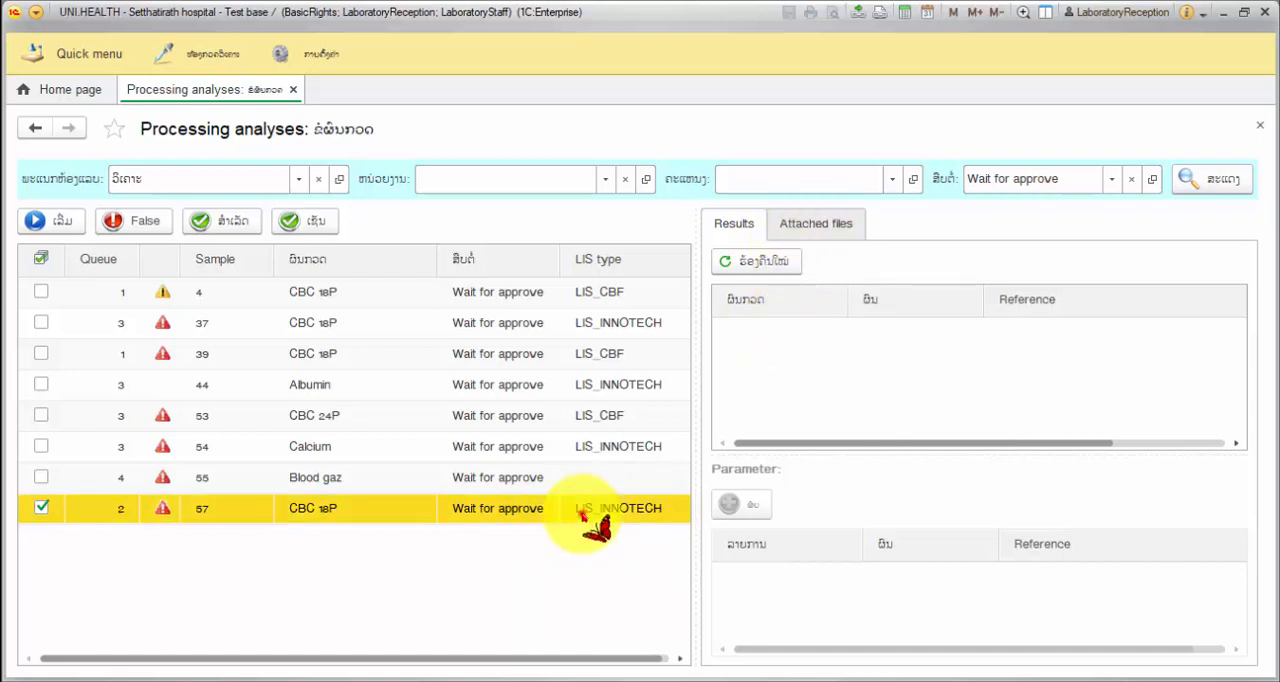
pyautogui.click(820, 229)
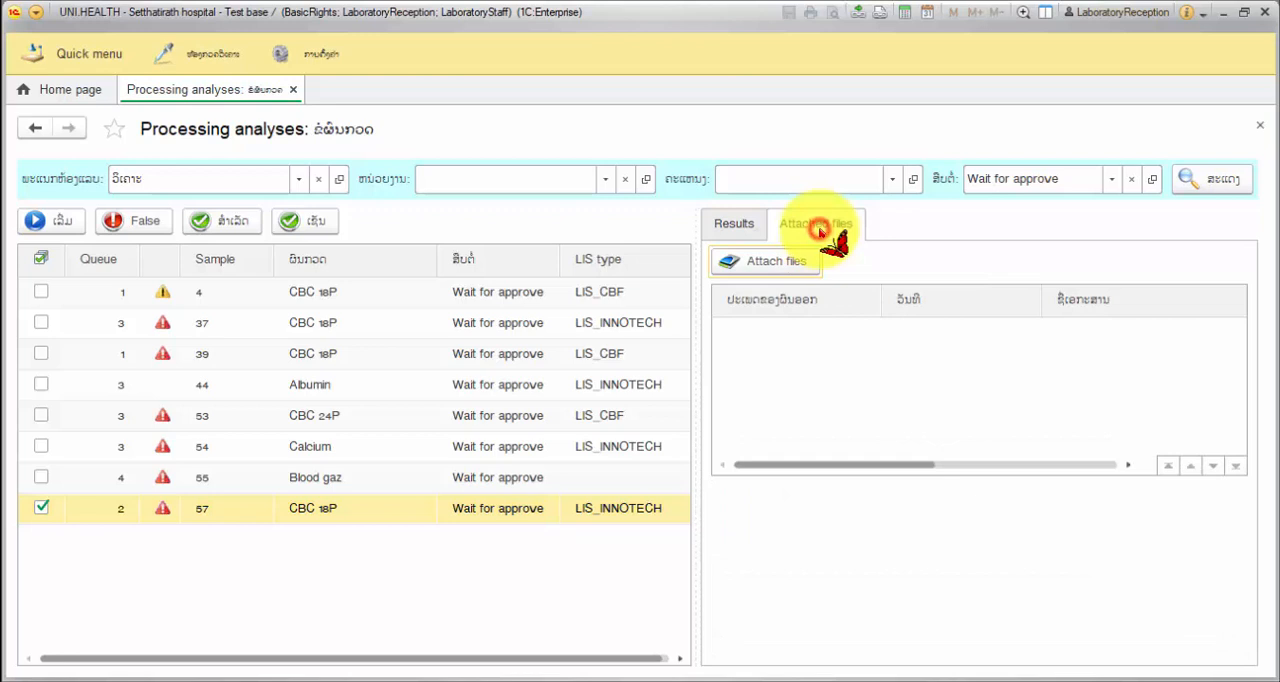
pyautogui.click(757, 265)
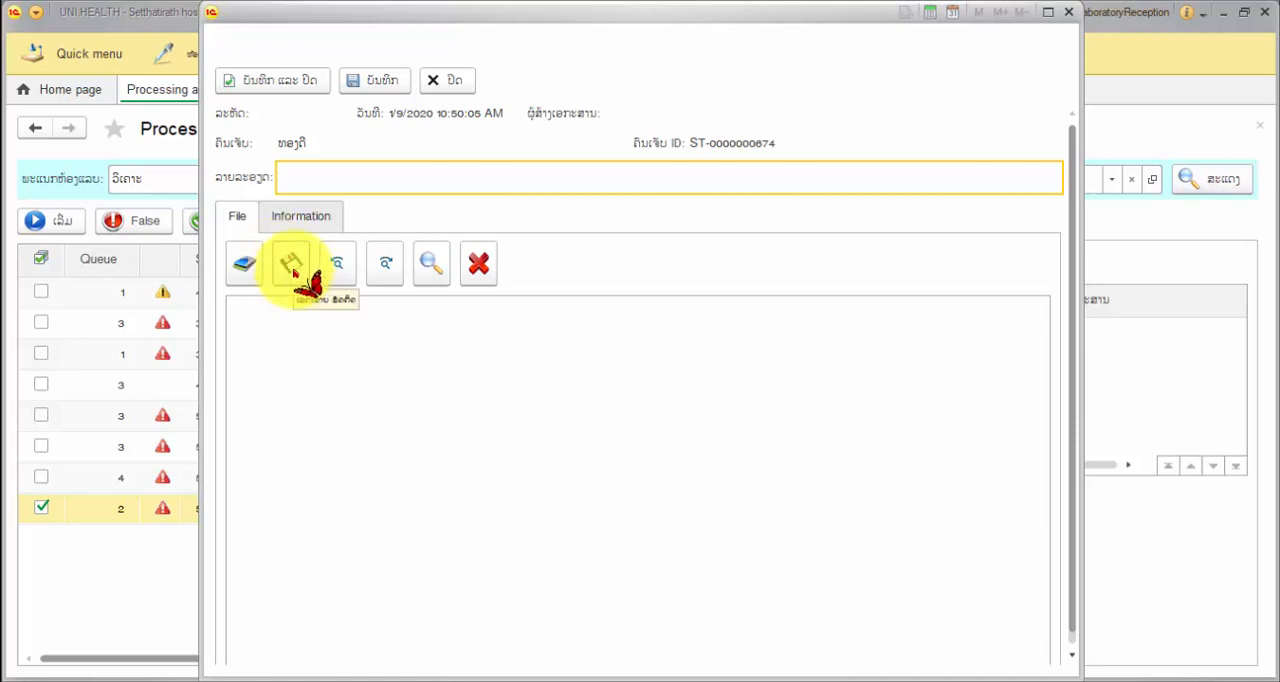
pyautogui.click(292, 266)
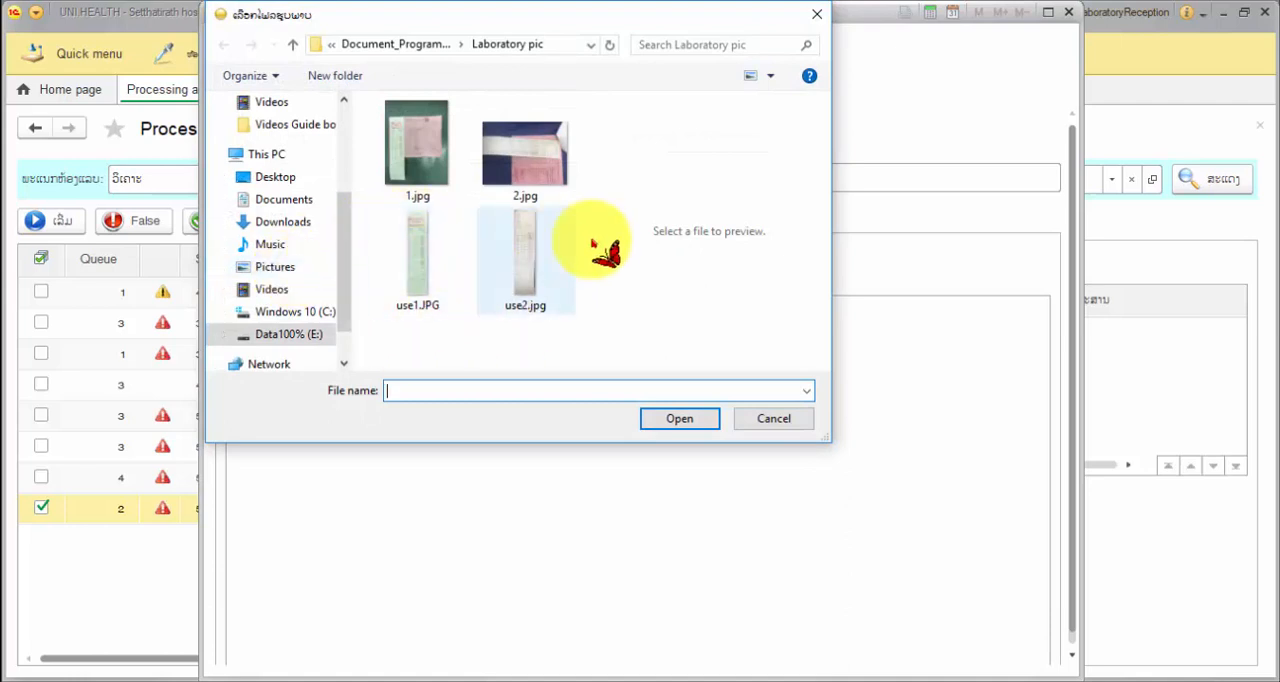
pyautogui.click(448, 283)
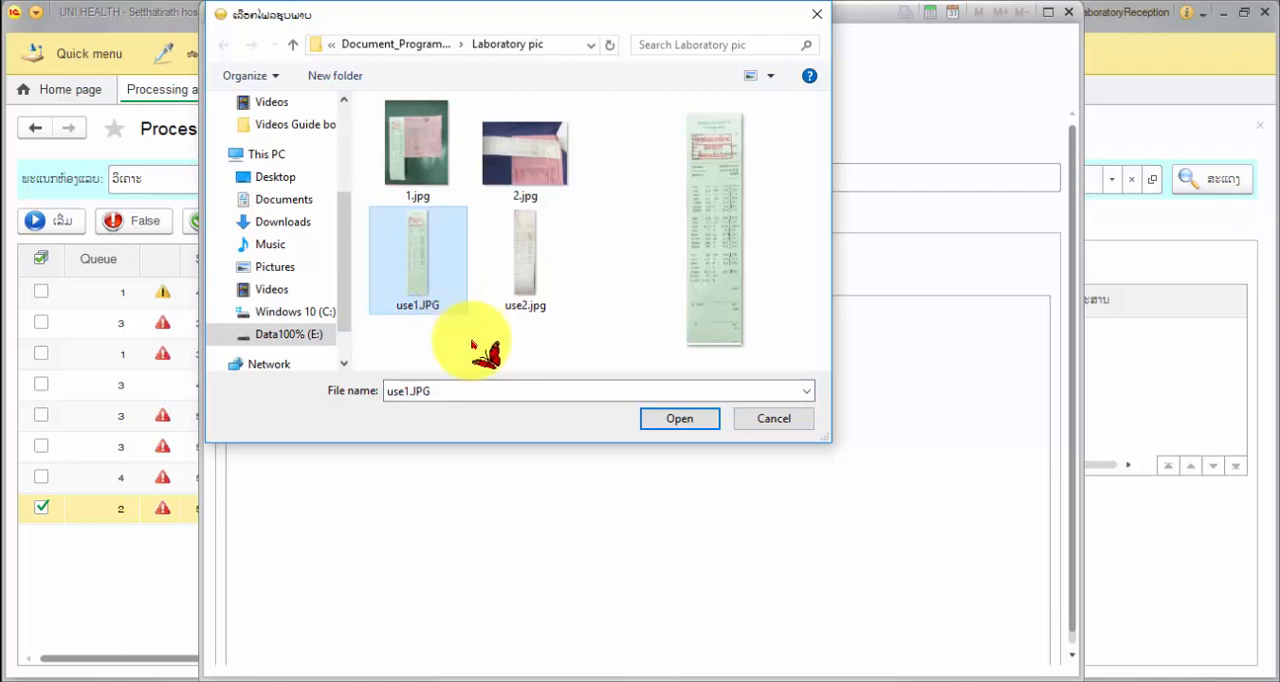
pyautogui.click(653, 421)
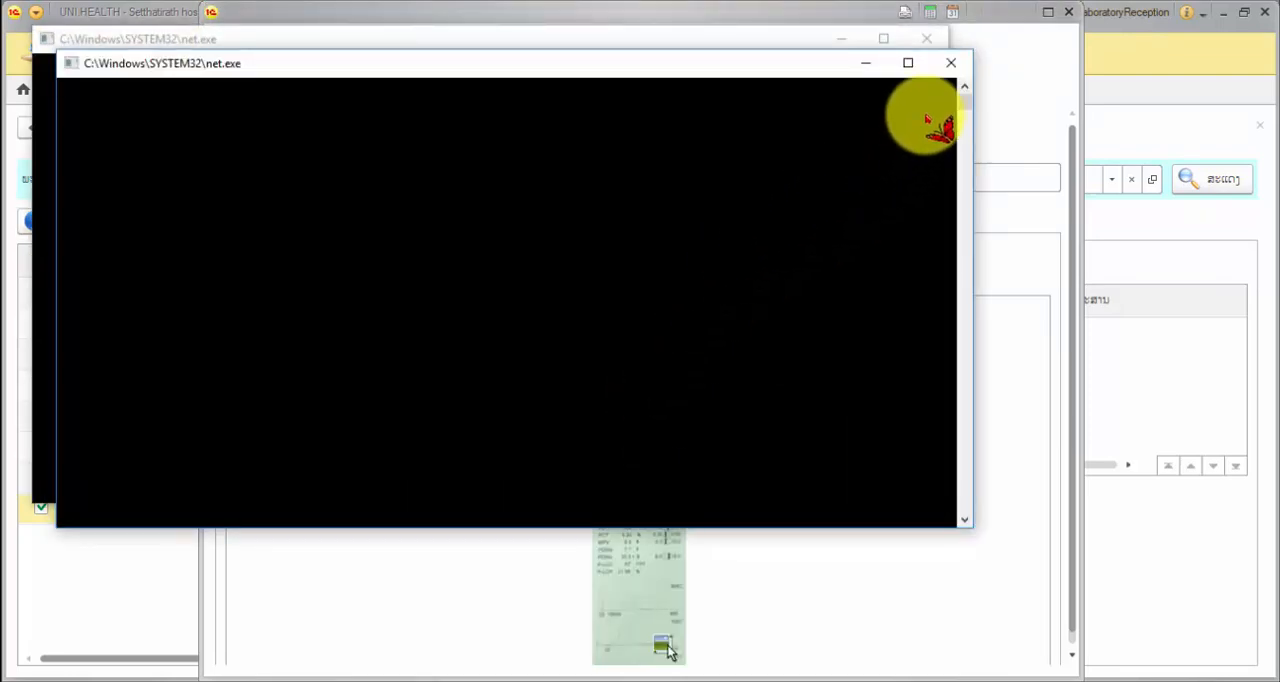
# Dismiss the two net.exe console windows, and save and close the attachment record
pyautogui.click(951, 63)
pyautogui.click(928, 42)
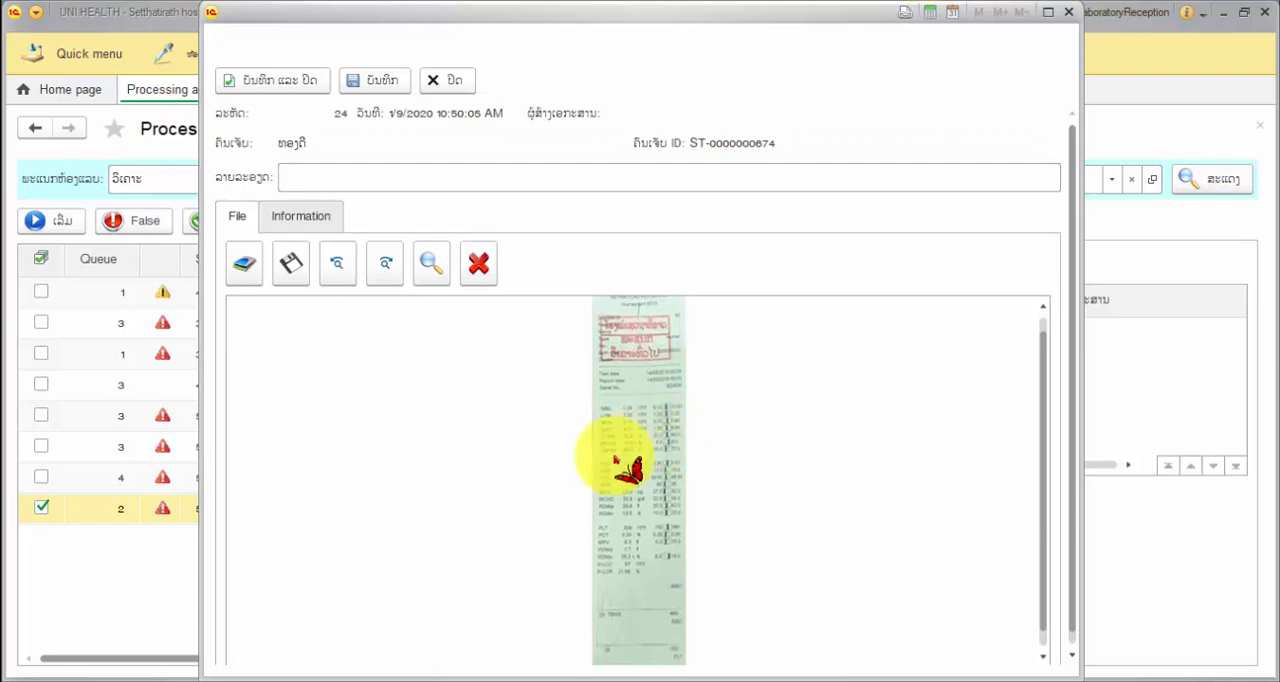
pyautogui.click(276, 82)
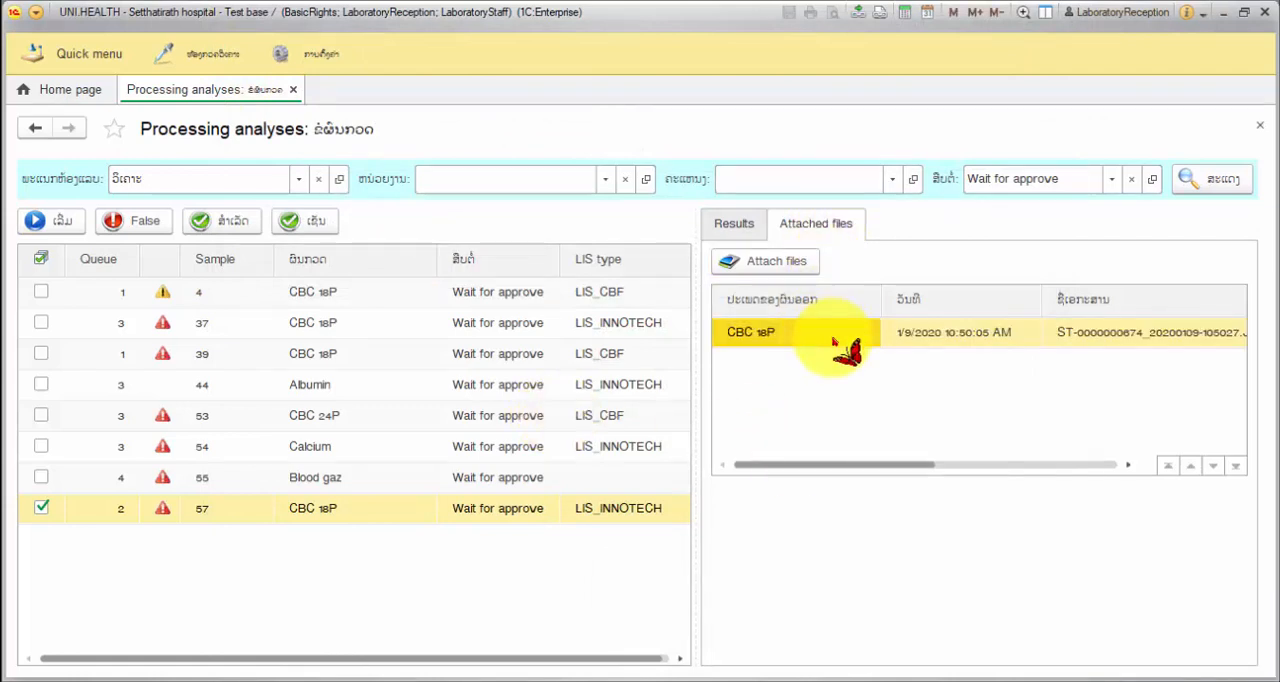
# Review the image attached to sample 57's CBC 18P analysis and close its record without saving
pyautogui.click(1015, 338)
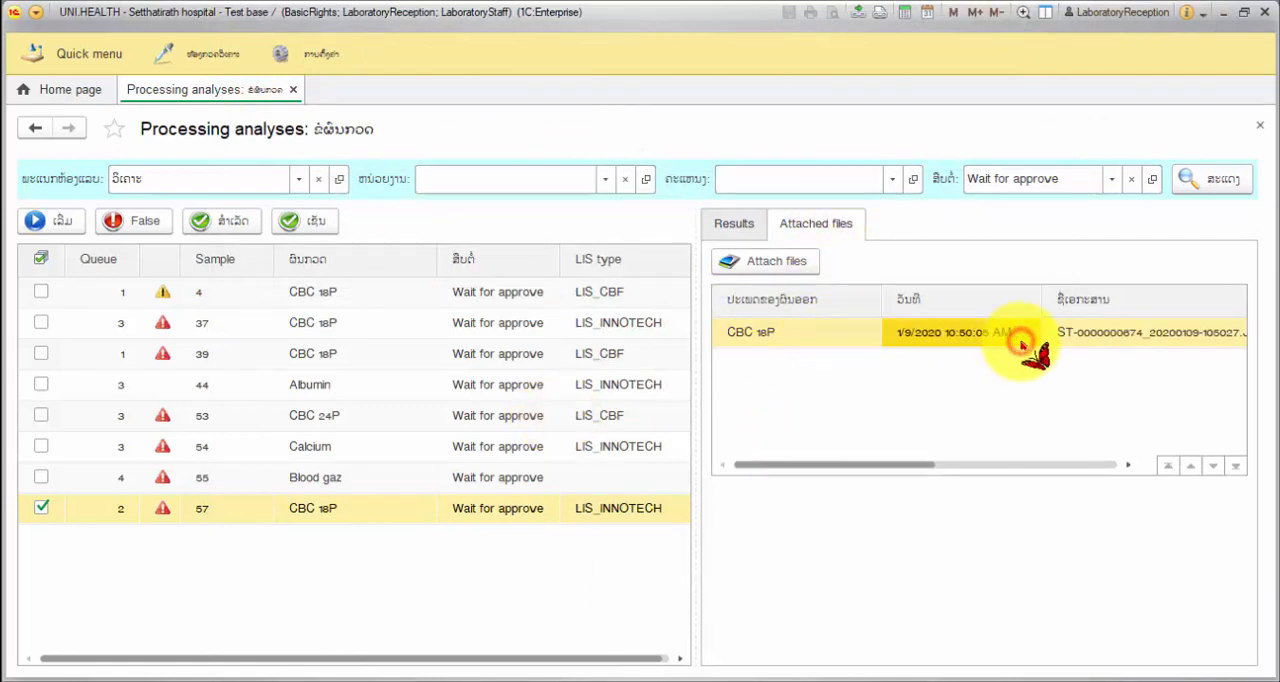
pyautogui.doubleClick(1072, 337)
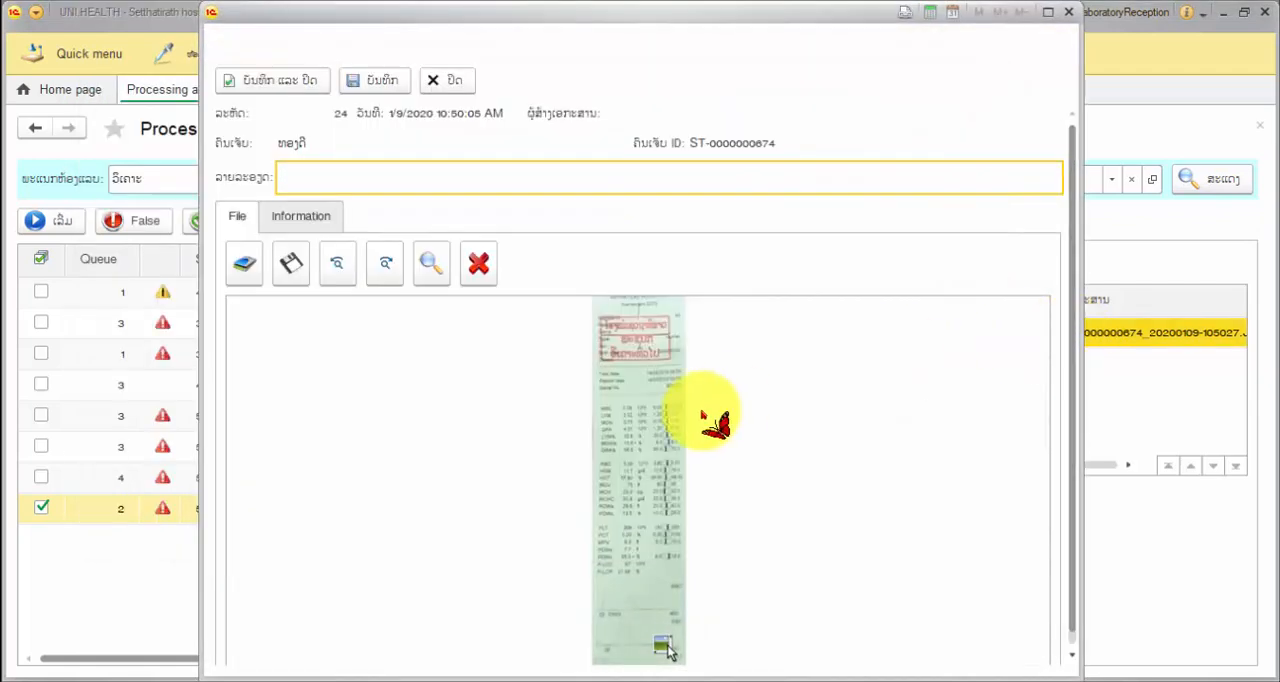
pyautogui.scroll(-1, 703, 415)
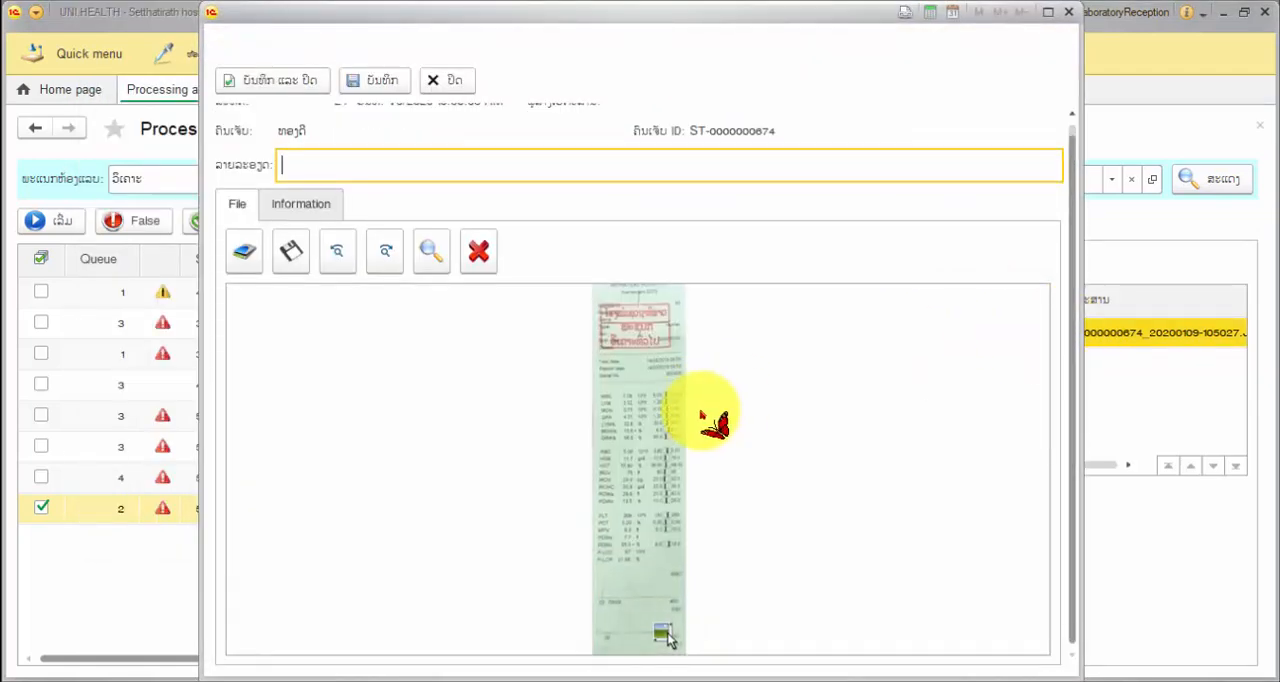
pyautogui.click(663, 623)
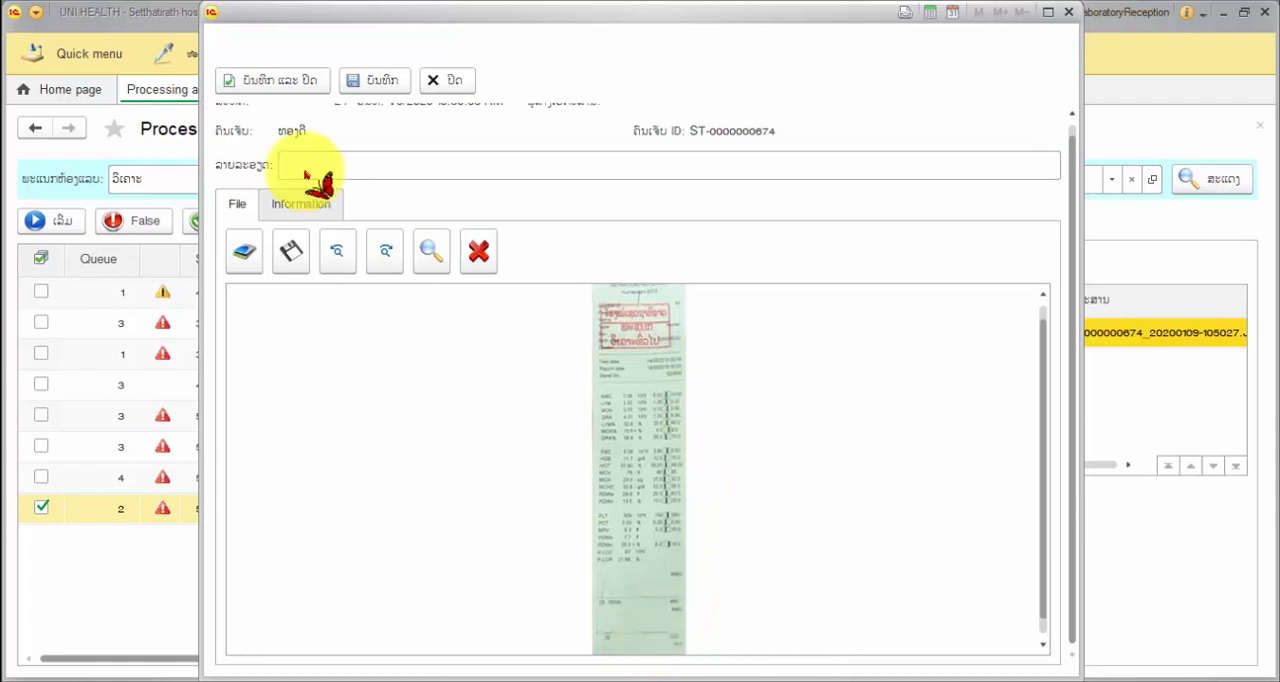
pyautogui.click(440, 82)
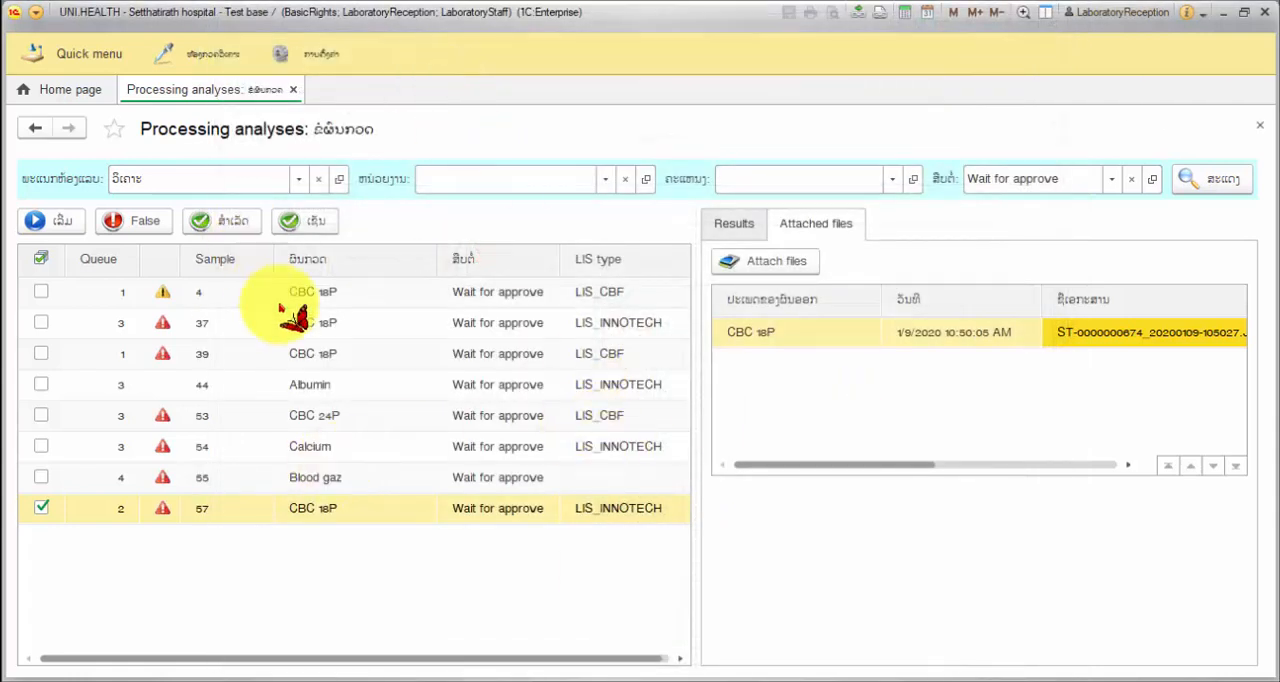
# Sign off (ເຊັນ) the CBC 18P analysis of sample 57 and close the Processing analyses page
pyautogui.click(324, 506)
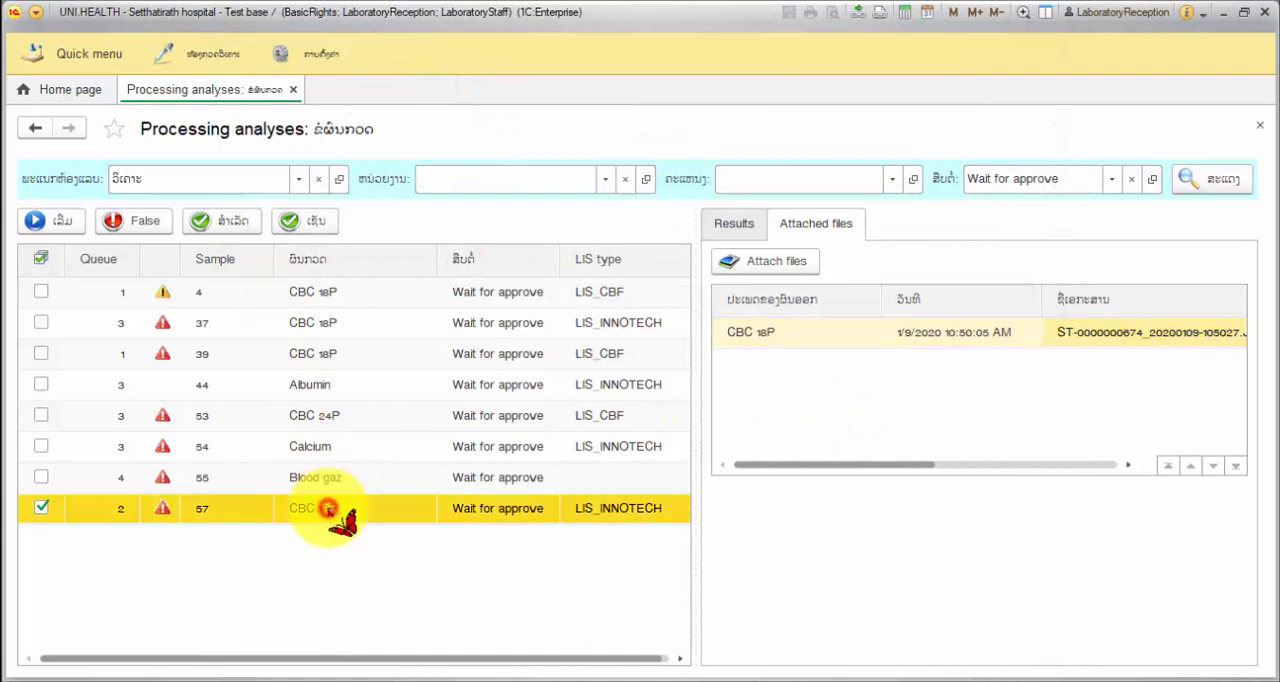
pyautogui.click(316, 224)
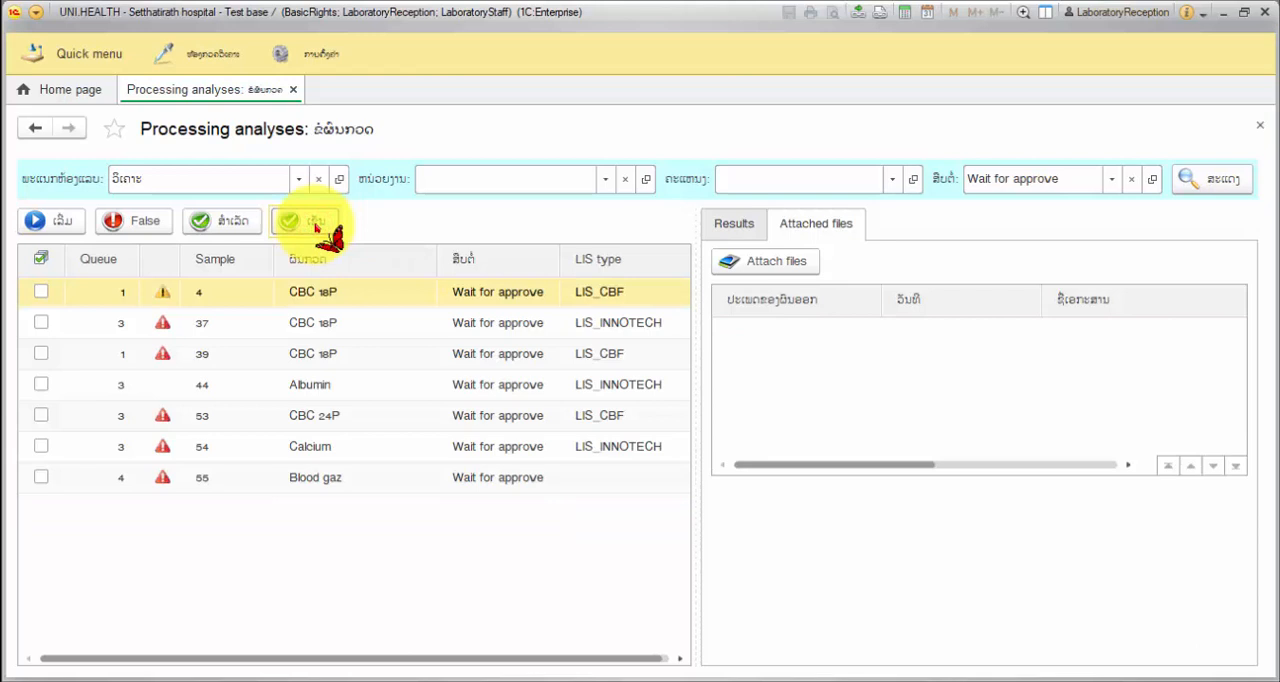
pyautogui.click(294, 485)
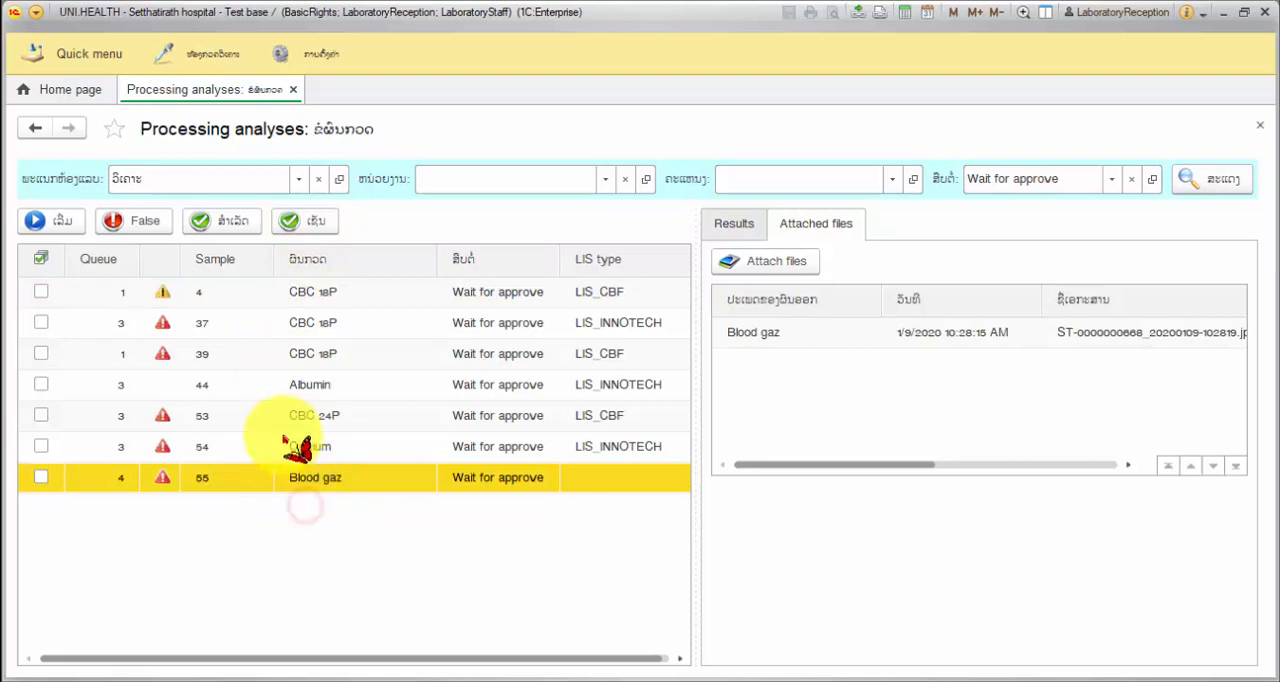
pyautogui.click(293, 91)
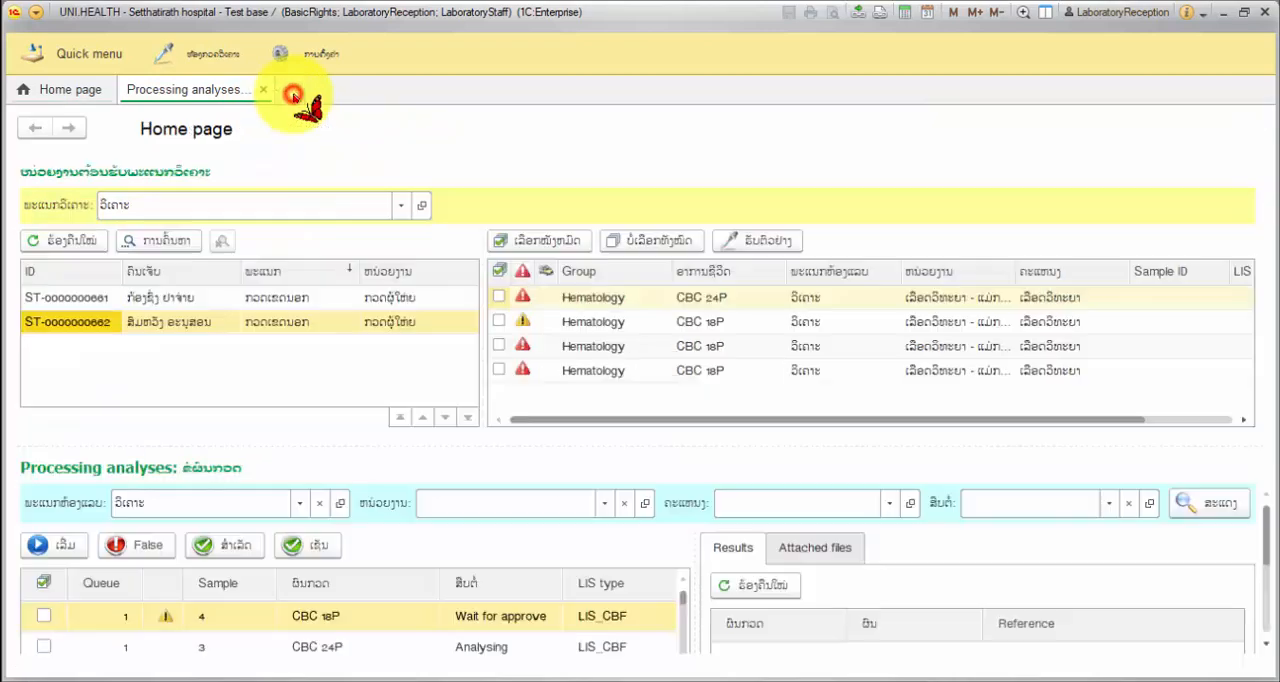